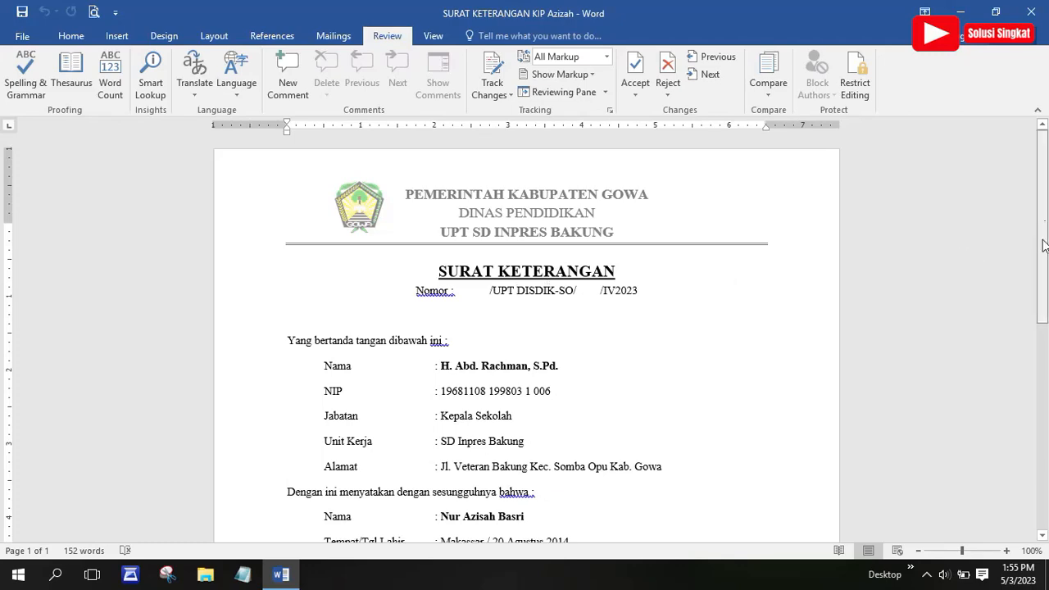
# Scroll through the letter and briefly check the document's file information view
pyautogui.moveTo(1045, 246); pyautogui.dragTo(1047, 214)
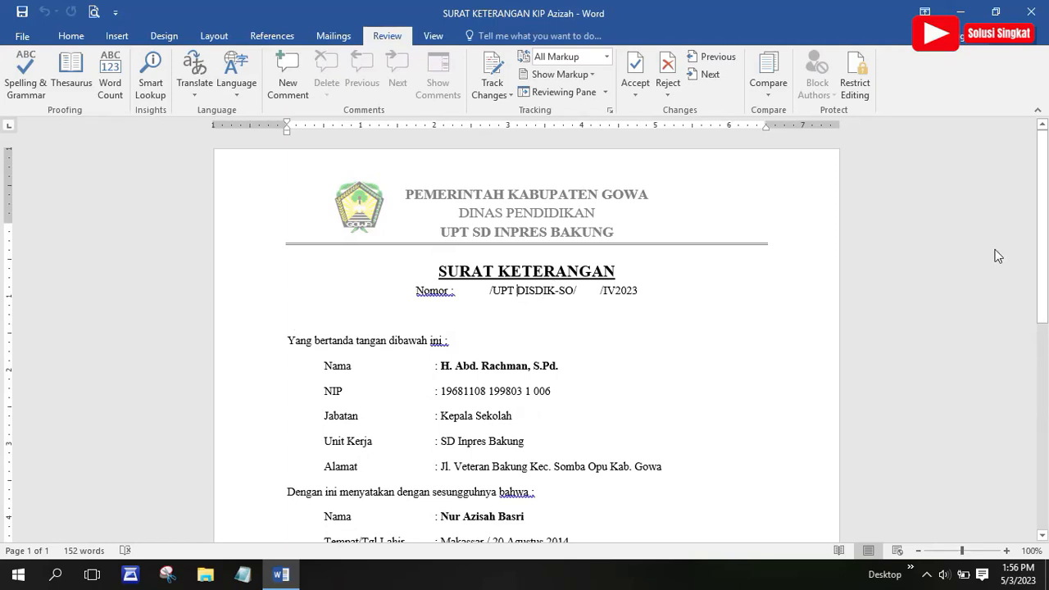
pyautogui.moveTo(1046, 227); pyautogui.dragTo(1046, 273)
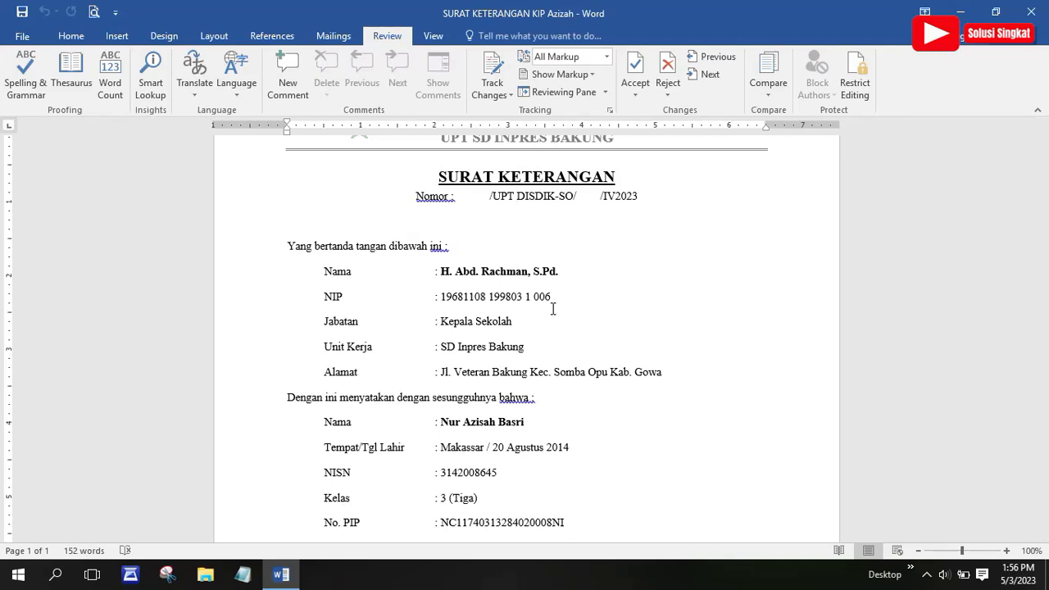
pyautogui.moveTo(1048, 255); pyautogui.dragTo(1048, 320)
pyautogui.scroll(5, 313, 293)
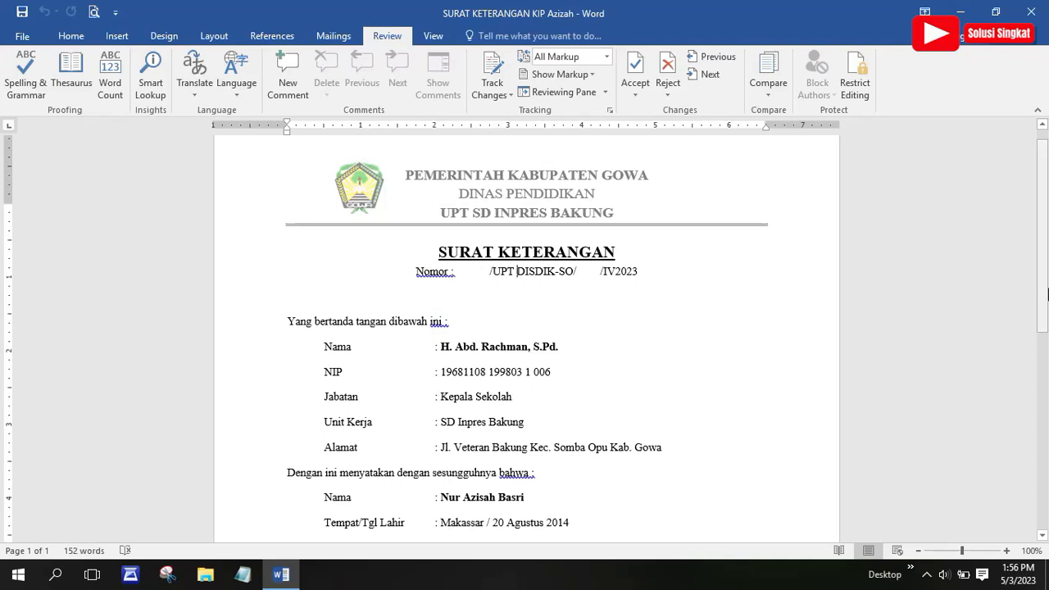
pyautogui.scroll(-1, 1046, 291)
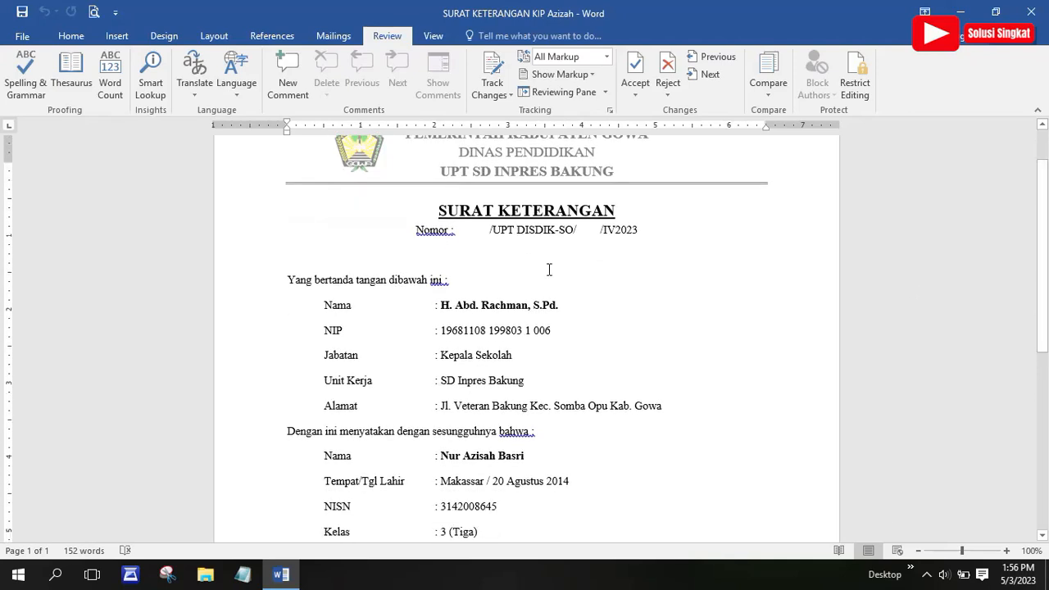
pyautogui.scroll(1, 1046, 238)
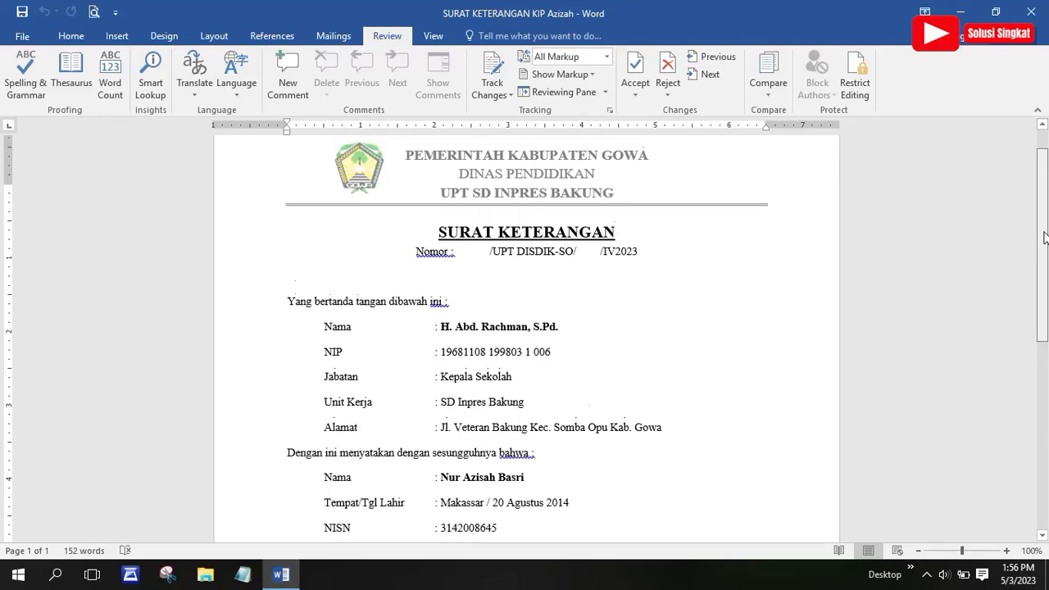
pyautogui.scroll(-2, 1046, 238)
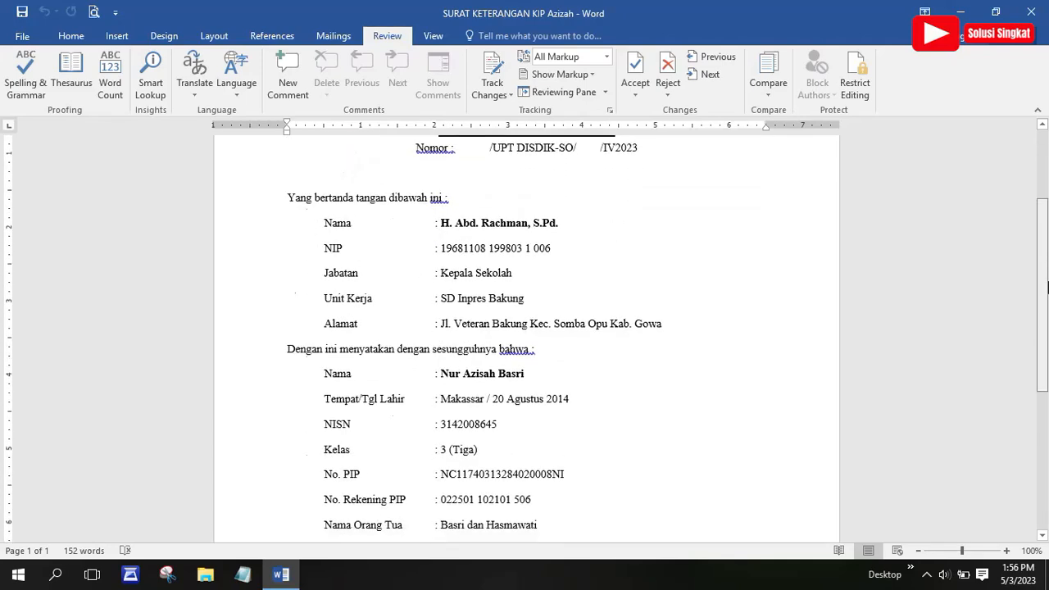
pyautogui.scroll(2, 1047, 242)
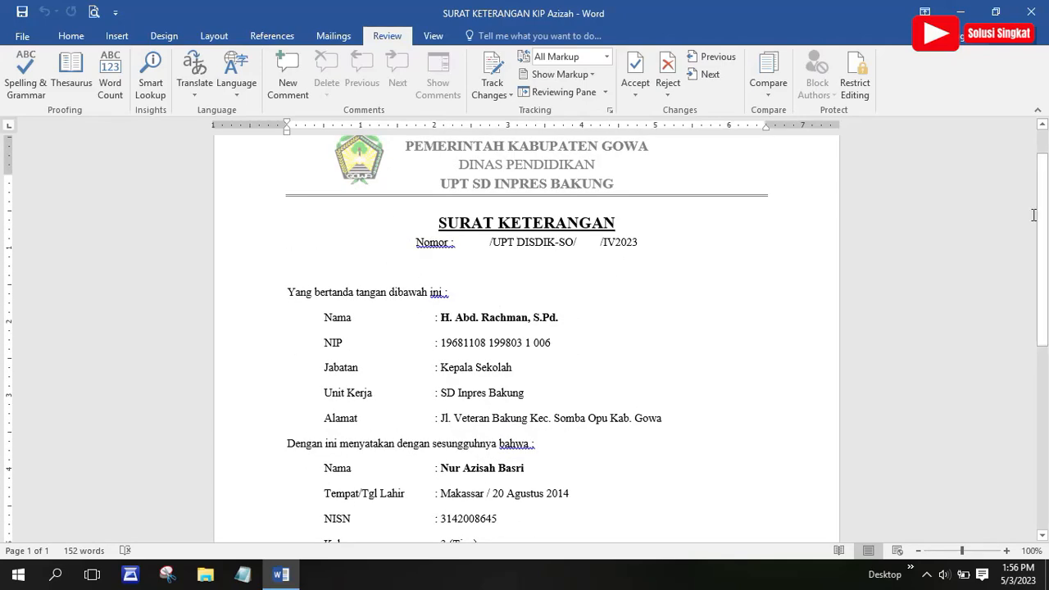
pyautogui.scroll(-9, 1044, 224)
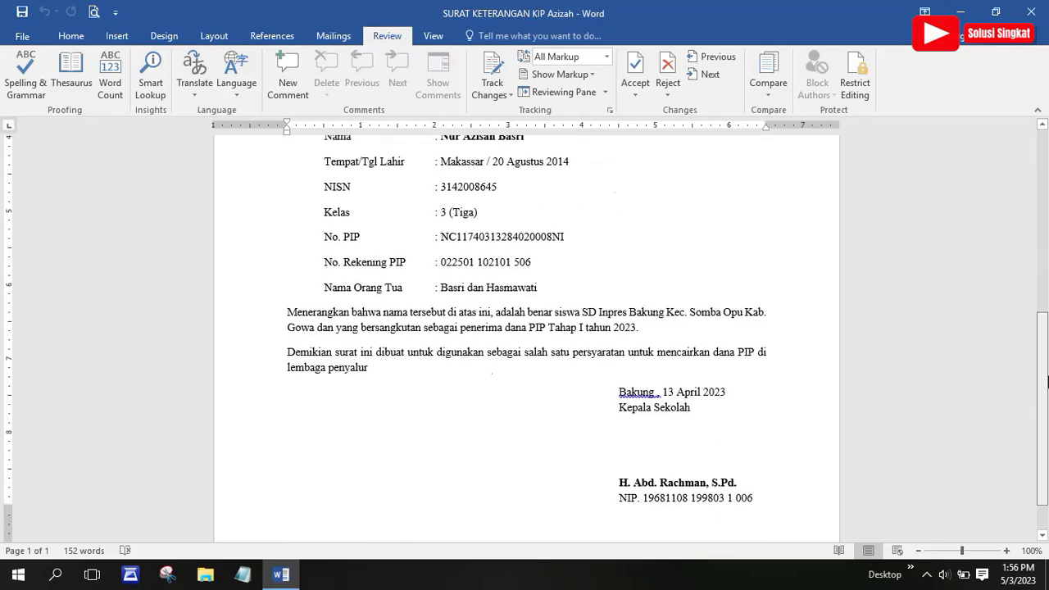
pyautogui.scroll(10, 1039, 205)
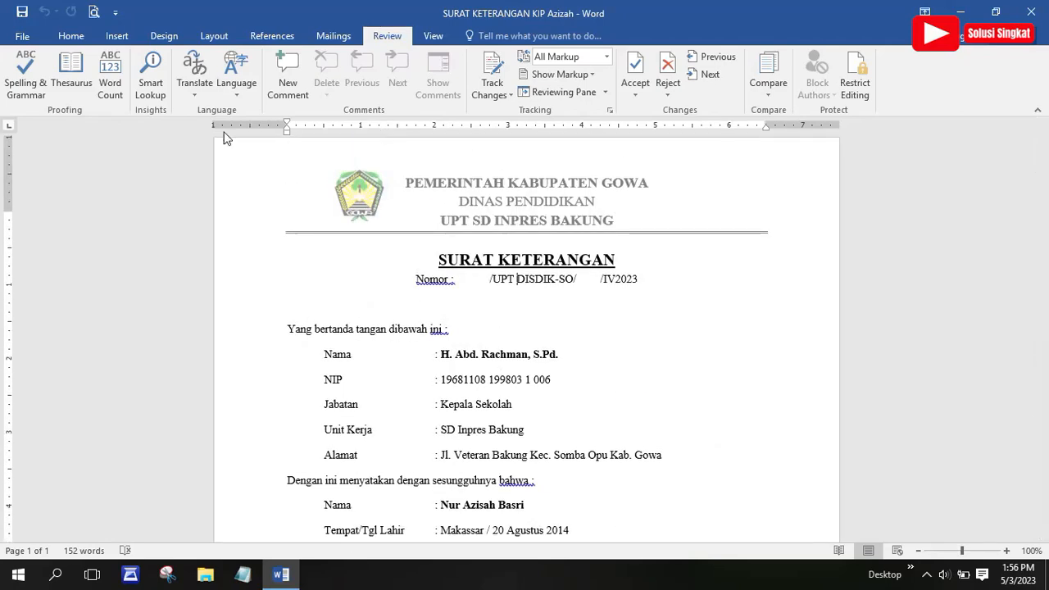
pyautogui.click(22, 36)
pyautogui.click(37, 35)
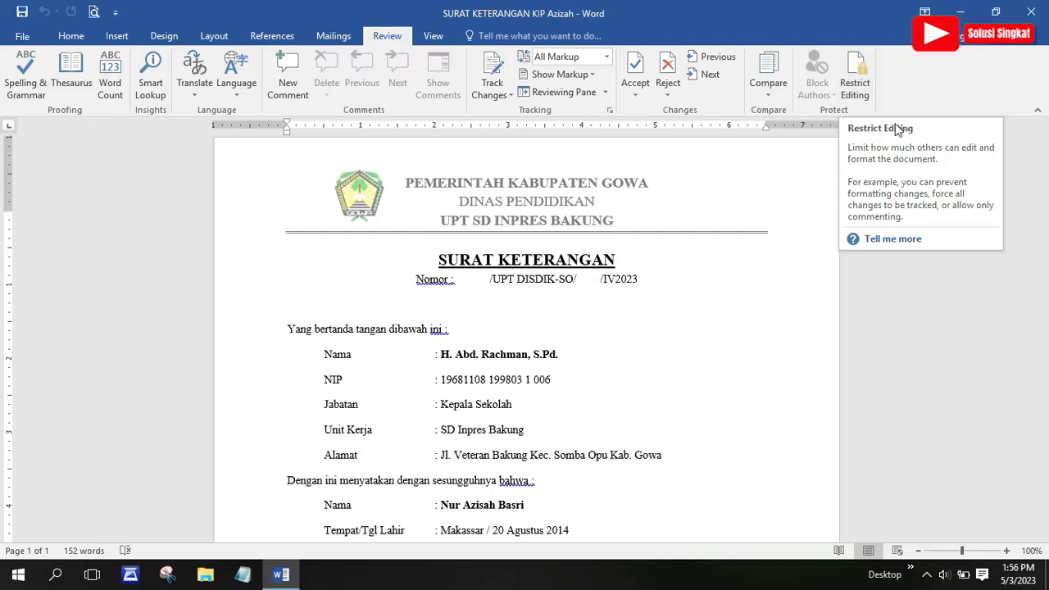
# Open Restrict Editing and leave editing limited to No changes (Read only)
pyautogui.click(855, 88)
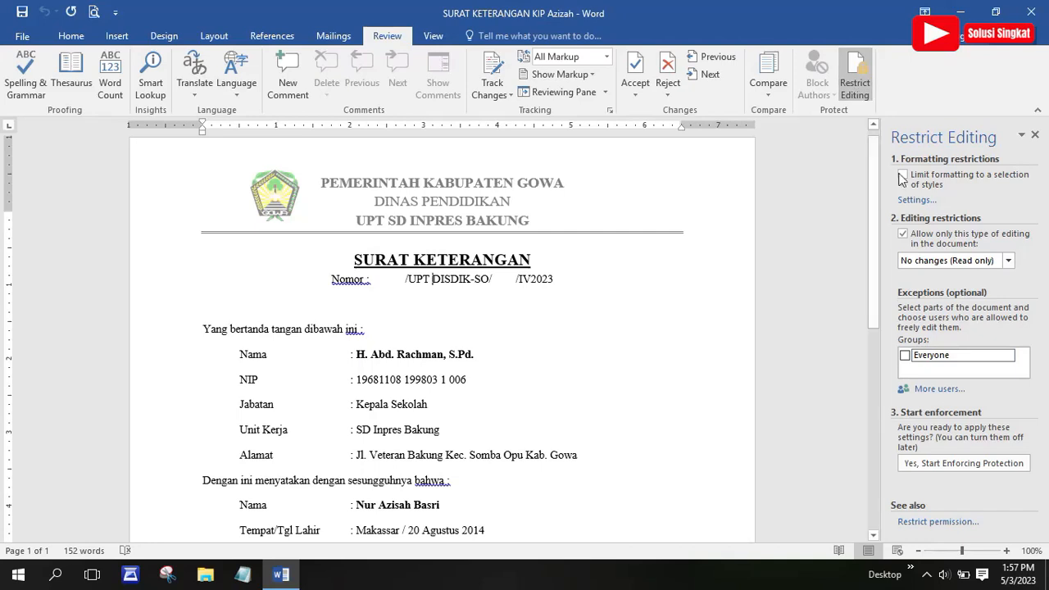
pyautogui.click(904, 235)
pyautogui.click(904, 236)
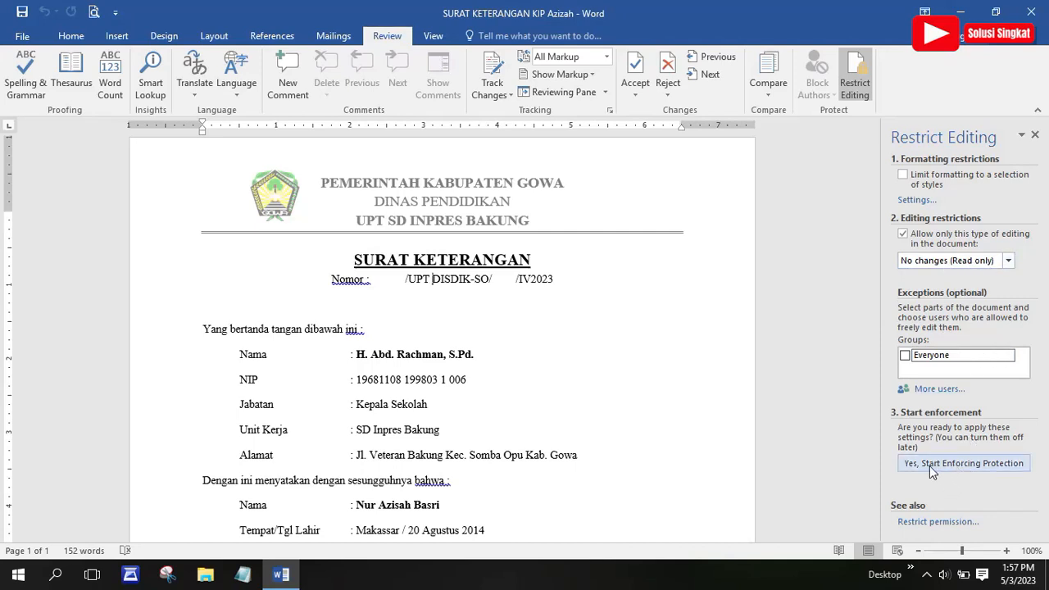
# Start enforcing read-only protection on the letter with a confirmed password
pyautogui.click(999, 470)
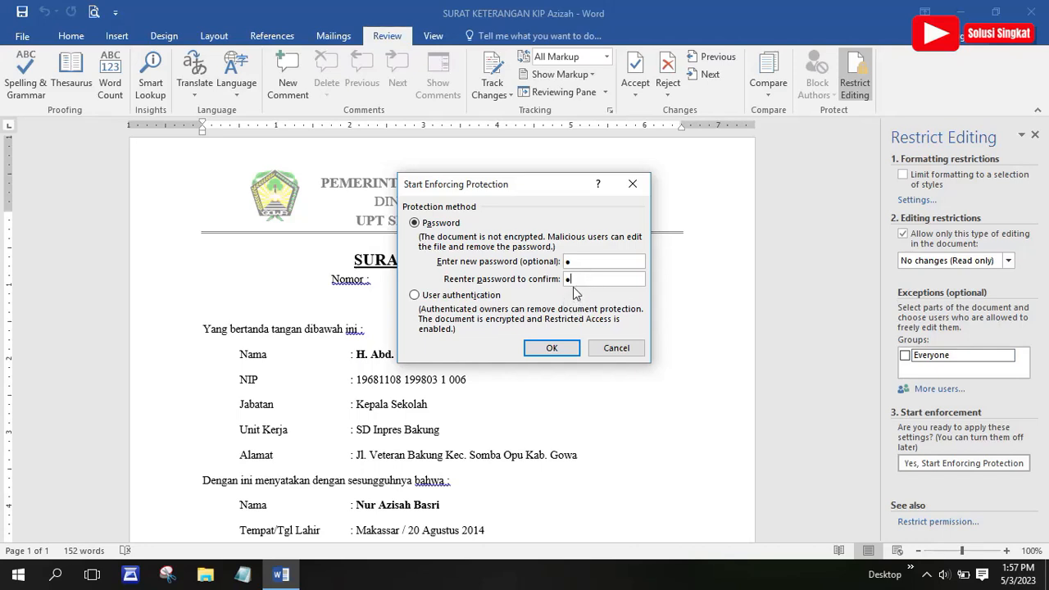
pyautogui.click(565, 351)
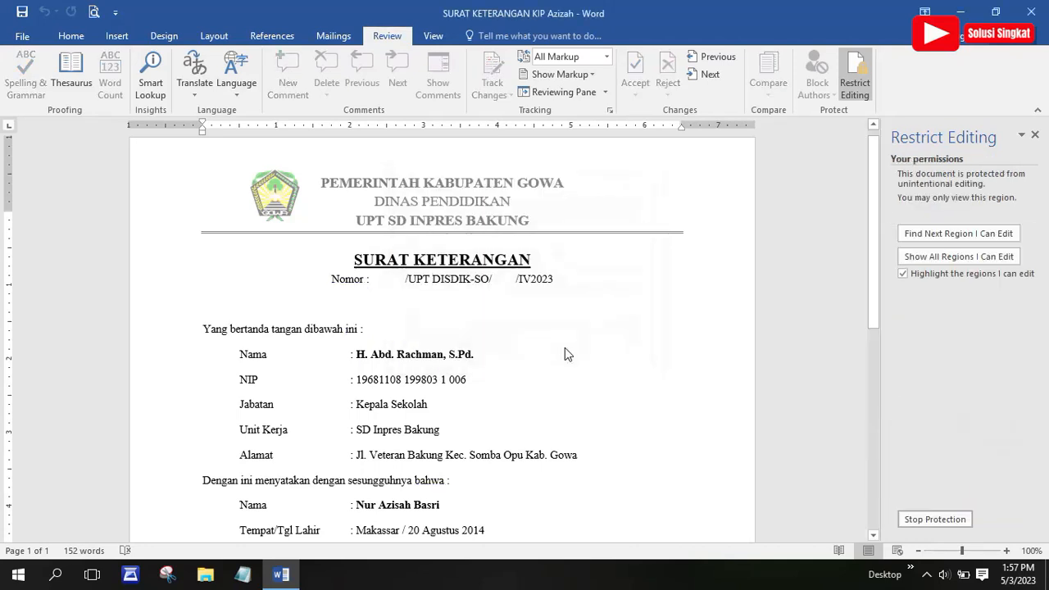
# Close the permissions panel and try deleting text on the Nama, NIP, Unit Kerja and Alamat lines
pyautogui.click(1035, 137)
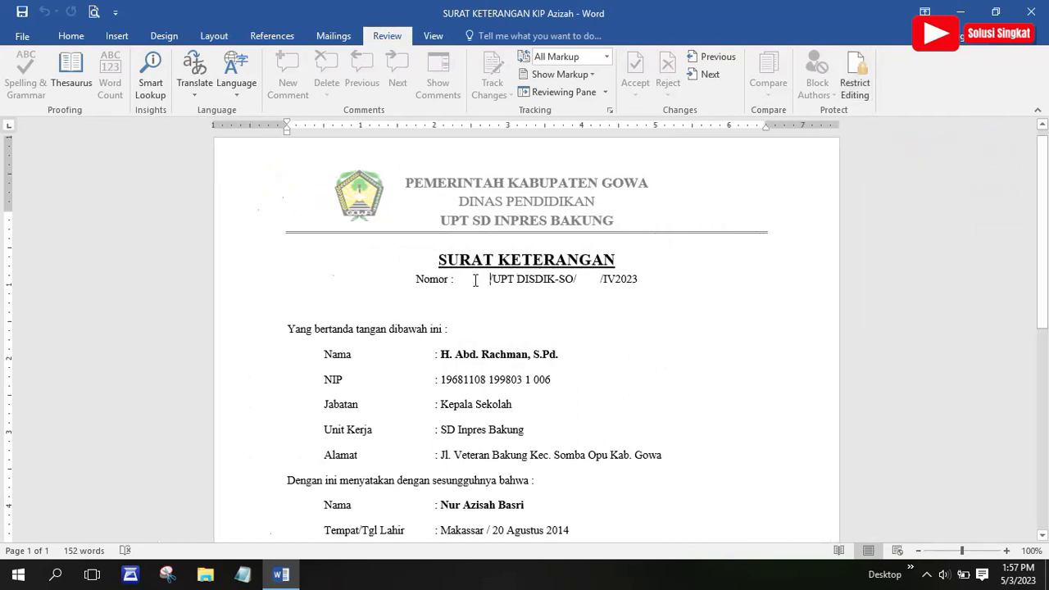
pyautogui.click(506, 354)
pyautogui.press('BackSpace')
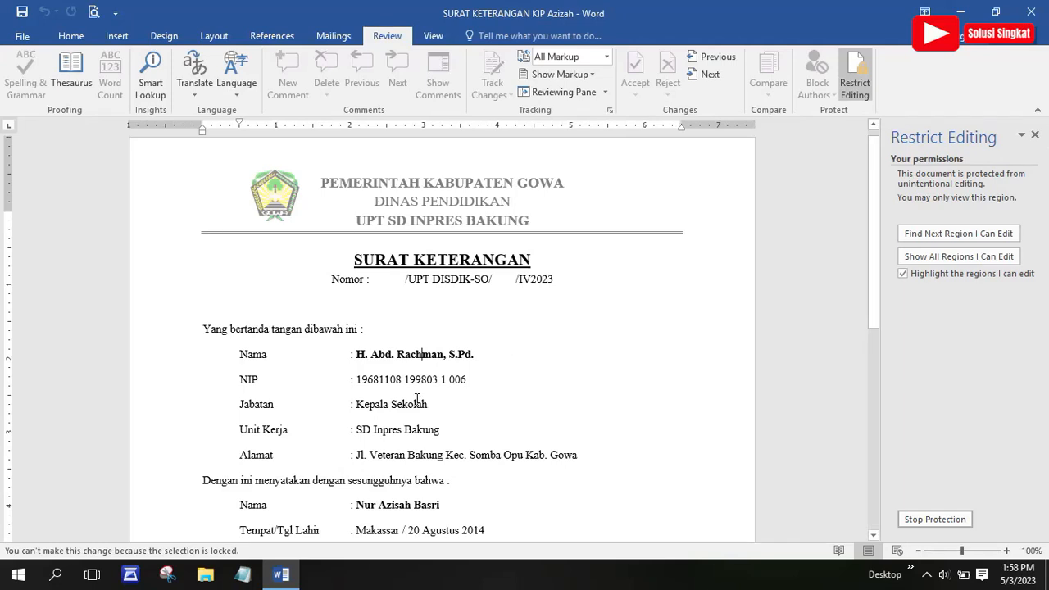
pyautogui.press('Down')
pyautogui.press('BackSpace')
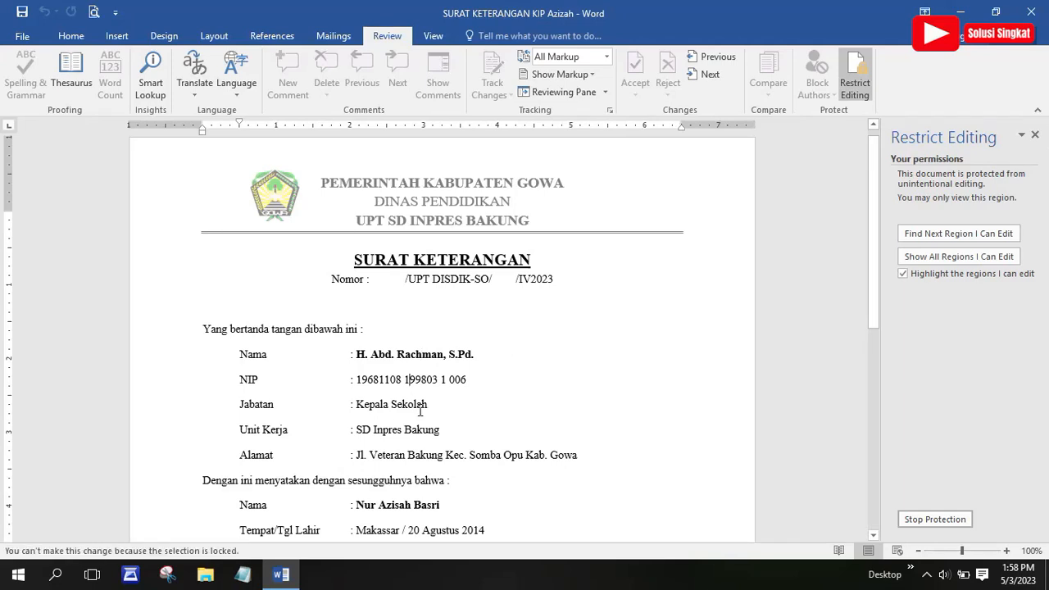
pyautogui.click(376, 435)
pyautogui.press('BackSpace')
pyautogui.doubleClick(408, 451)
pyautogui.press('BackSpace')
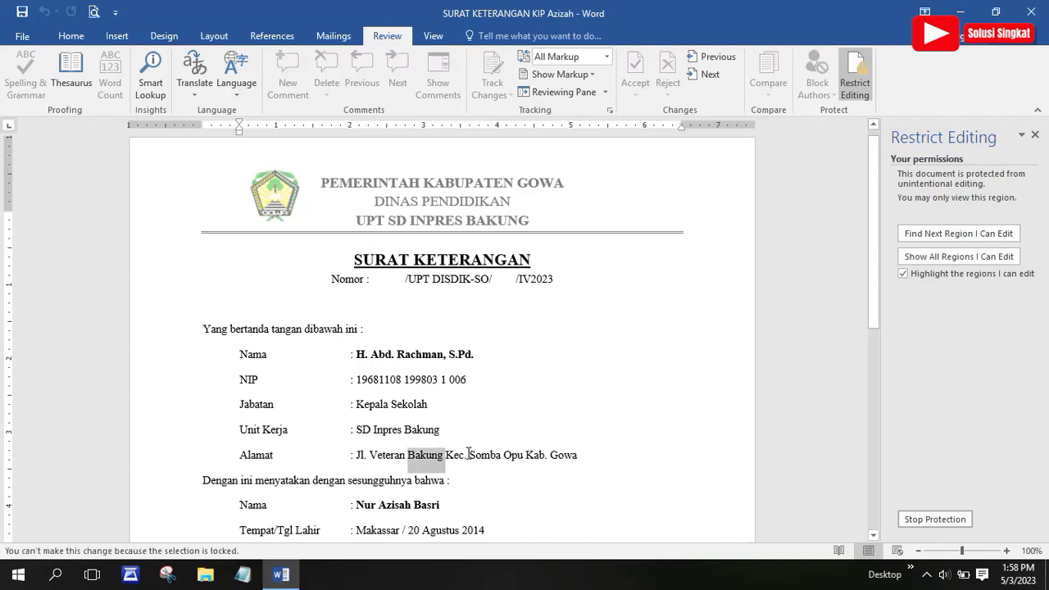
pyautogui.moveTo(469, 452); pyautogui.dragTo(401, 441)
pyautogui.press('BackSpace')
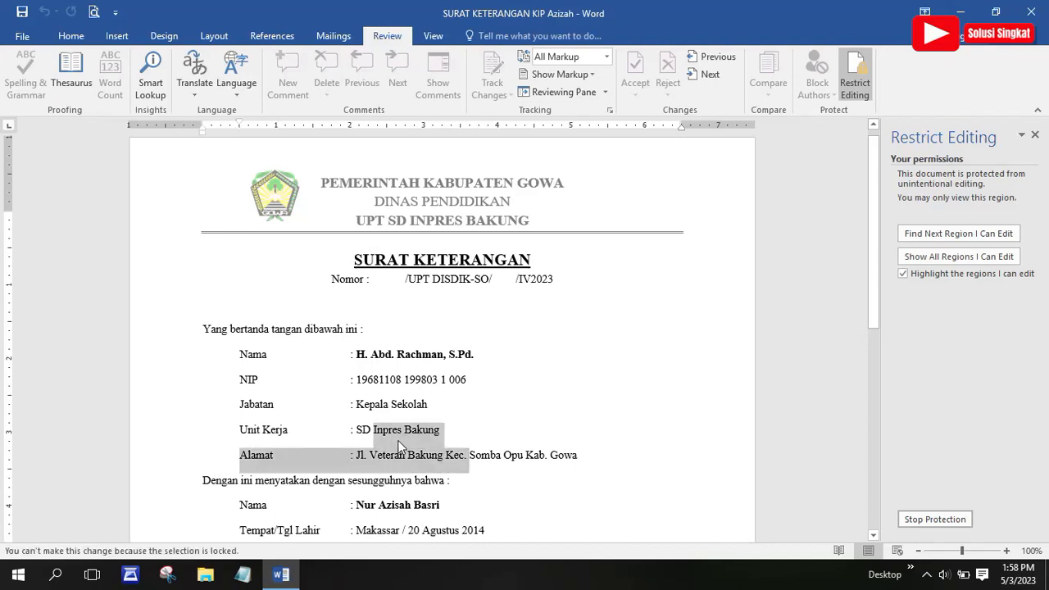
pyautogui.click(459, 282)
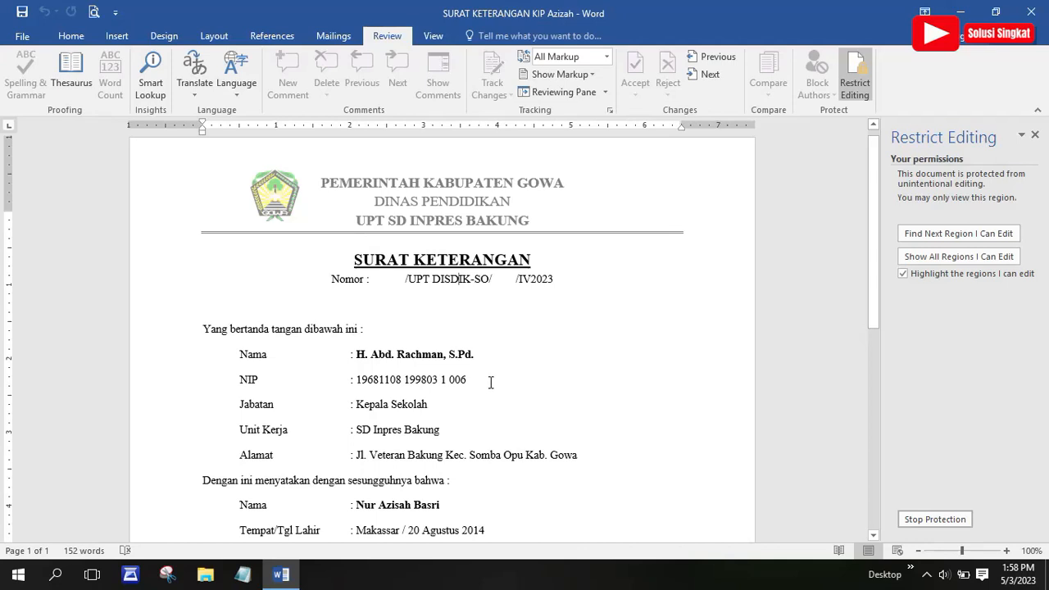
# Retry selecting and deleting parts of the Nama name and NIP number, which stay locked
pyautogui.click(1035, 134)
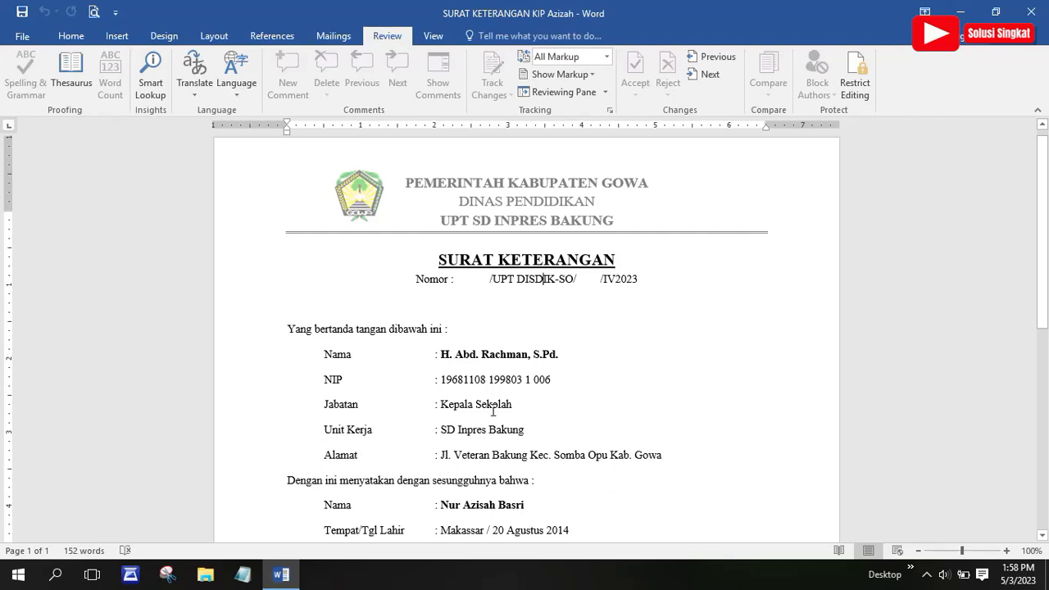
pyautogui.click(471, 380)
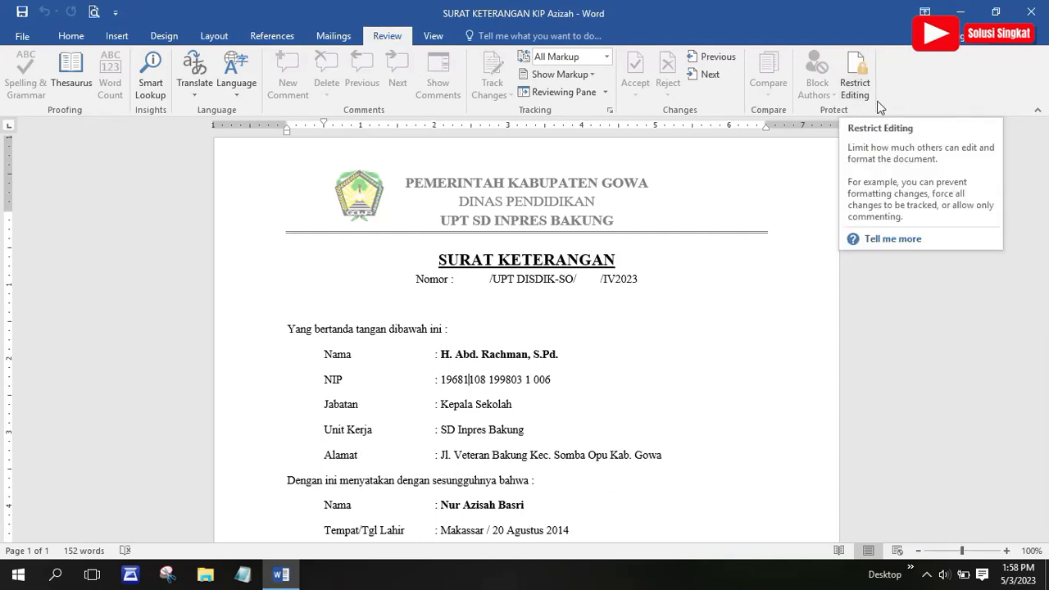
pyautogui.doubleClick(518, 355)
pyautogui.press('BackSpace')
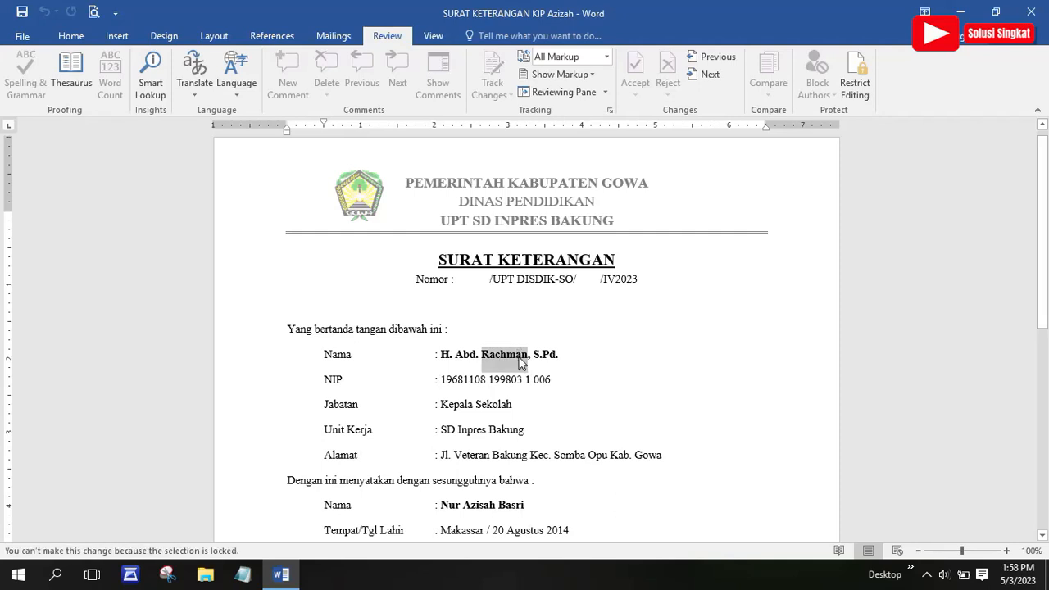
pyautogui.click(509, 357)
pyautogui.moveTo(508, 357); pyautogui.dragTo(451, 328)
pyautogui.press('BackSpace')
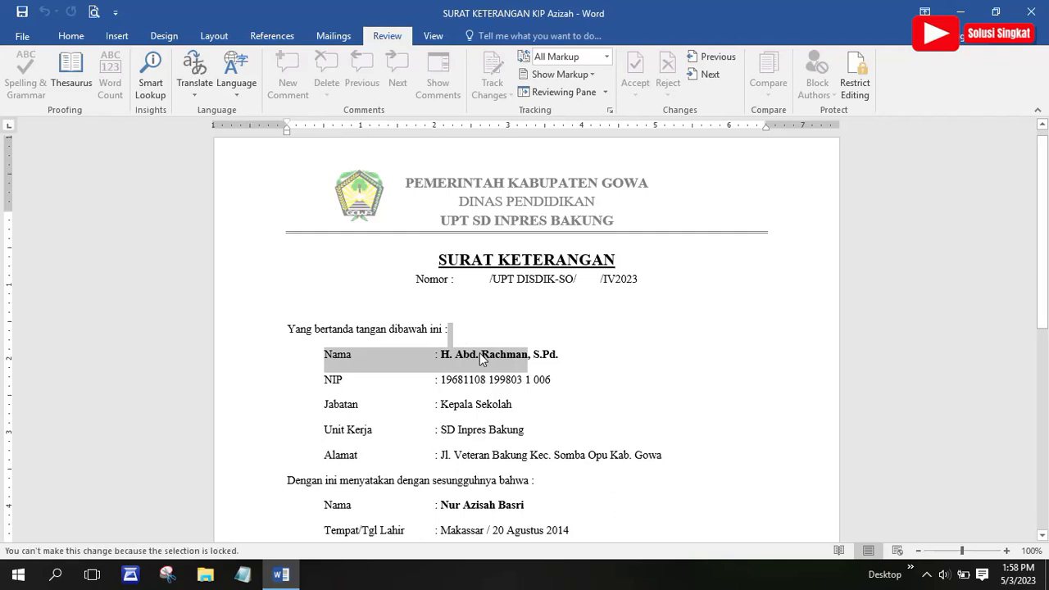
pyautogui.doubleClick(523, 378)
pyautogui.tripleClick(523, 380)
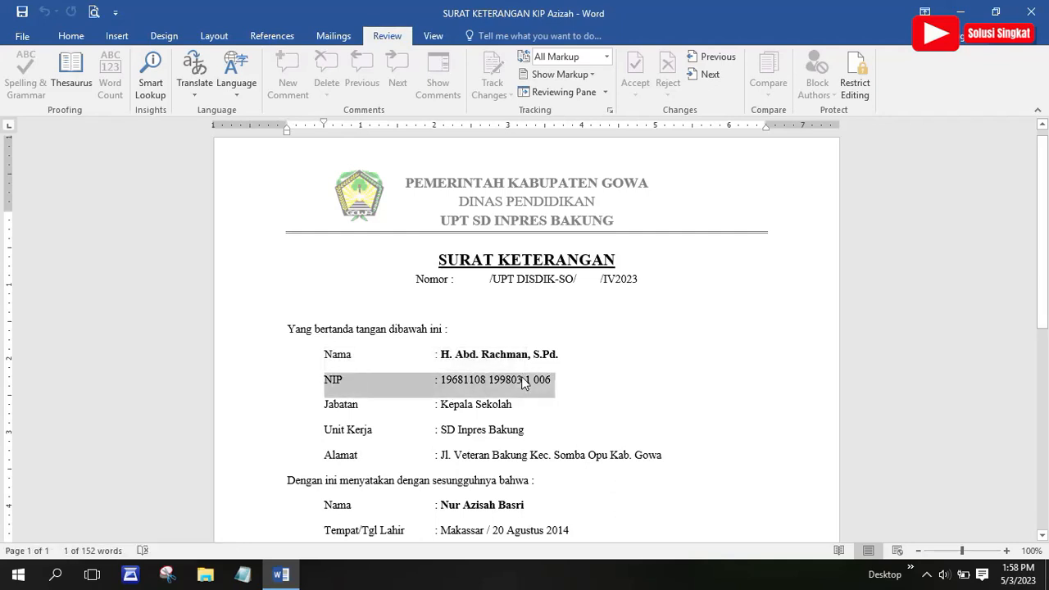
pyautogui.doubleClick(523, 380)
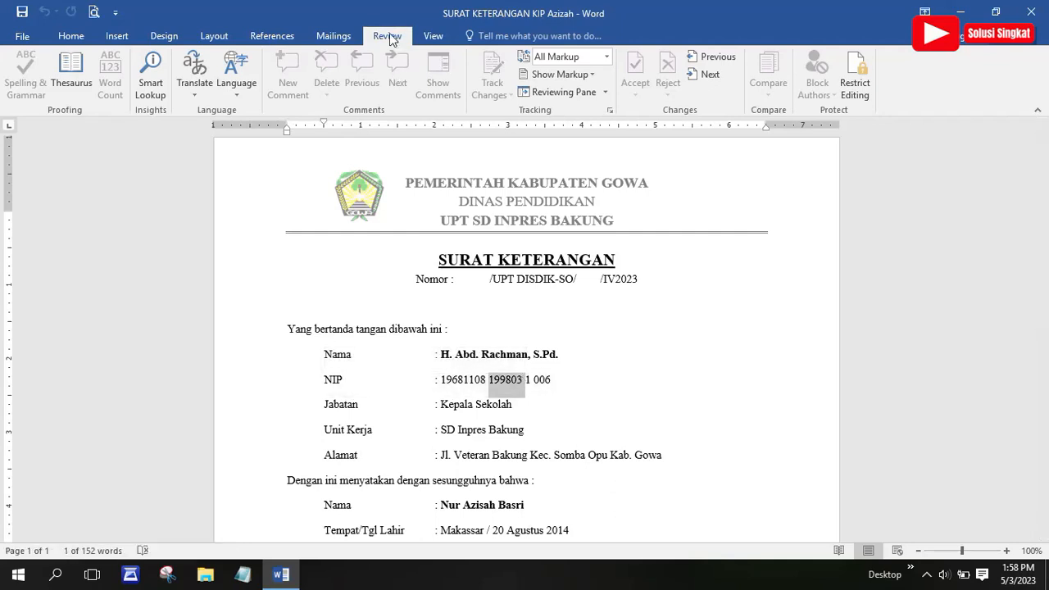
# Stop protection on the letter by entering the password in Unprotect Document
pyautogui.click(866, 97)
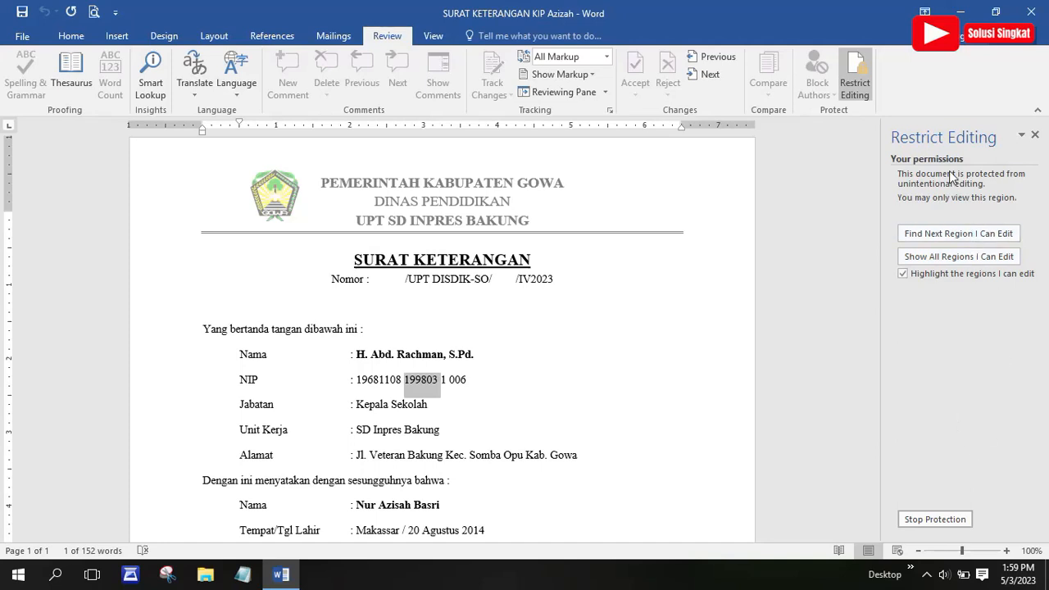
pyautogui.click(927, 519)
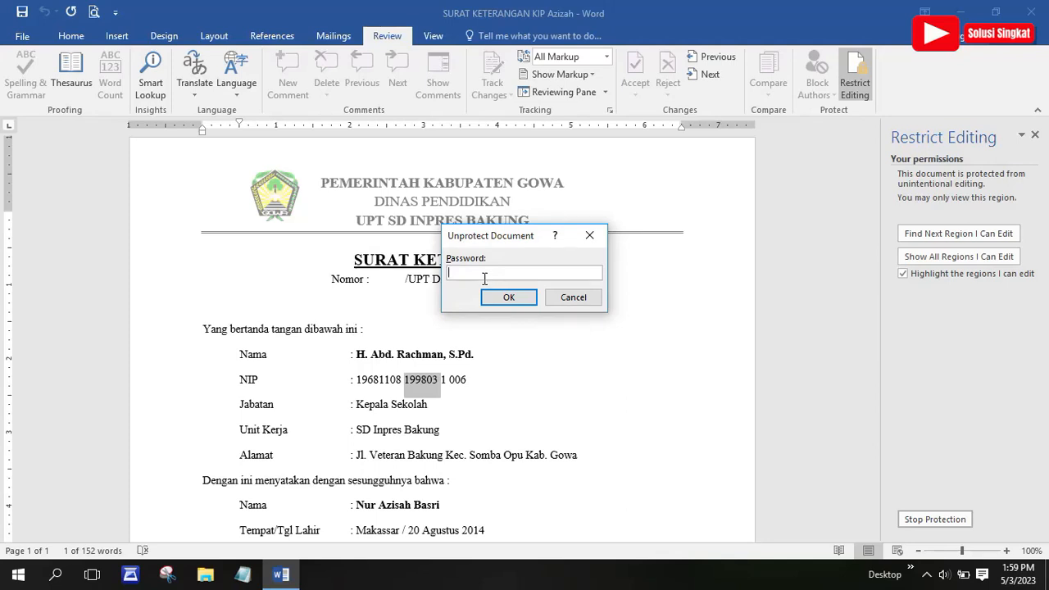
pyautogui.write('a')
pyautogui.click(501, 298)
# Close the Restrict Editing pane, delete 'AT' from the title, then undo to restore SURAT KETERANGAN
pyautogui.click(1035, 134)
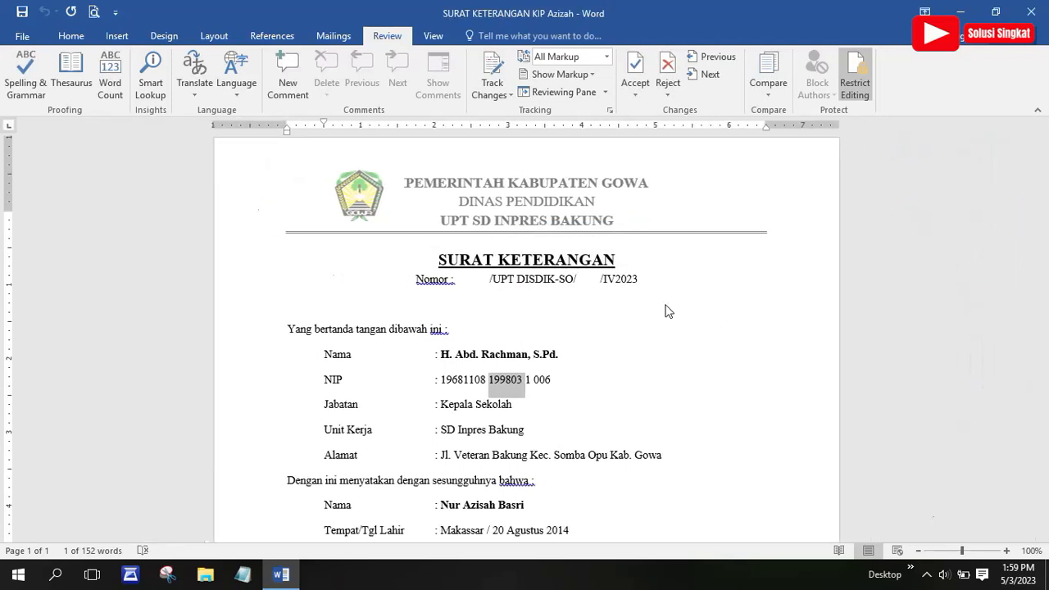
pyautogui.click(476, 379)
pyautogui.moveTo(496, 258); pyautogui.dragTo(474, 259)
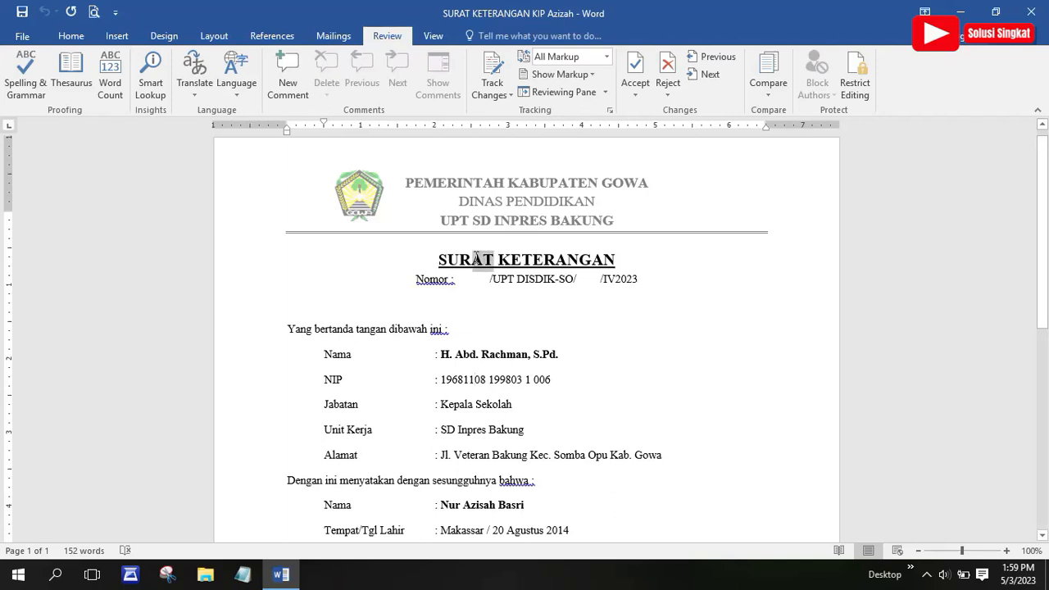
pyautogui.press('BackSpace')
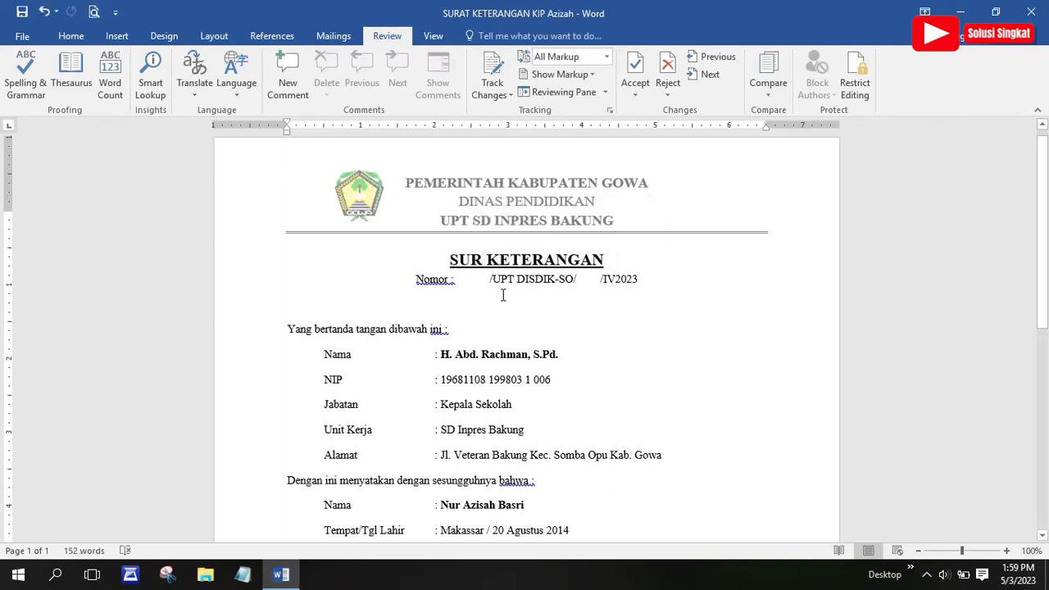
pyautogui.hotkey('ctrl', 'z')
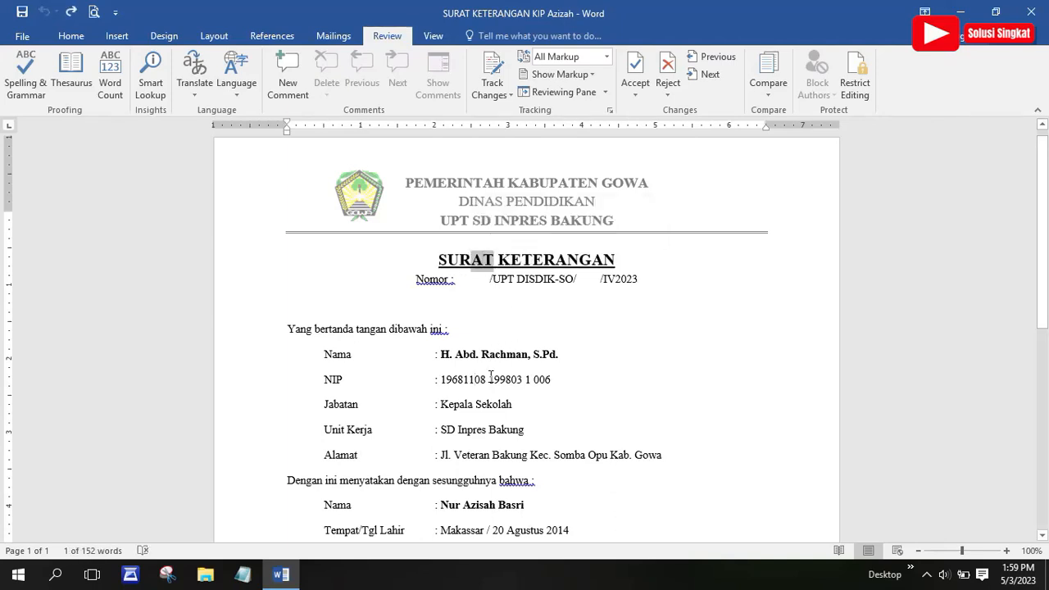
pyautogui.click(500, 432)
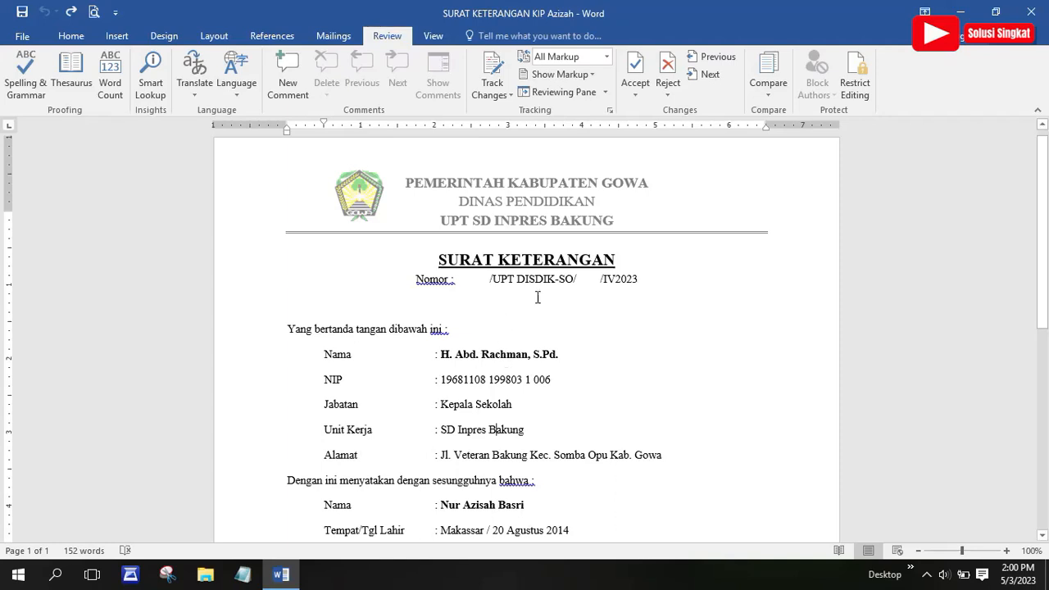
# Click into the principal's name, NIP and Nomor lines, then show the Home tab commands
pyautogui.click(507, 358)
pyautogui.click(509, 382)
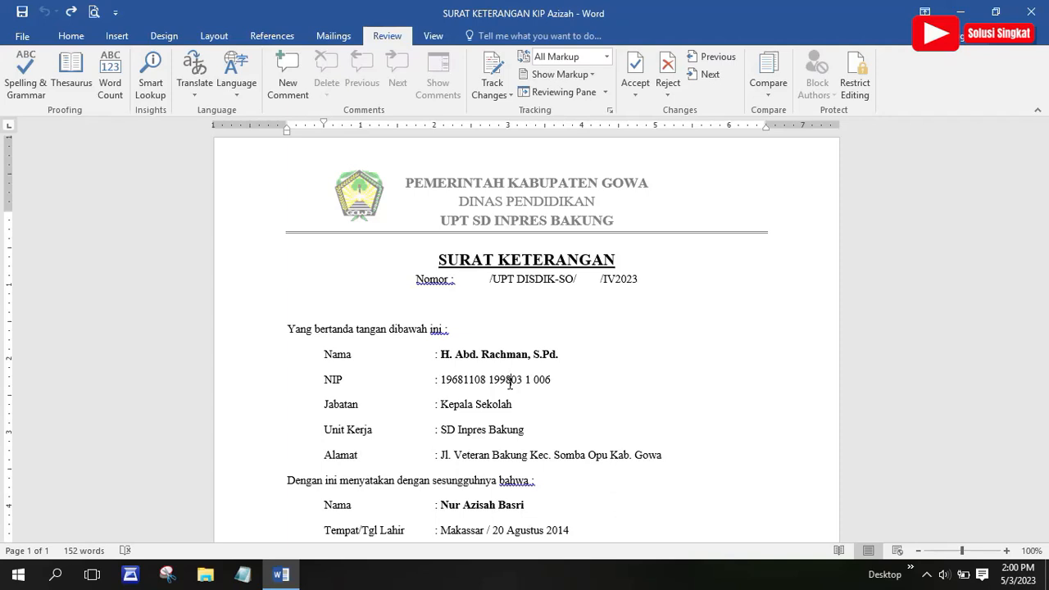
pyautogui.click(561, 282)
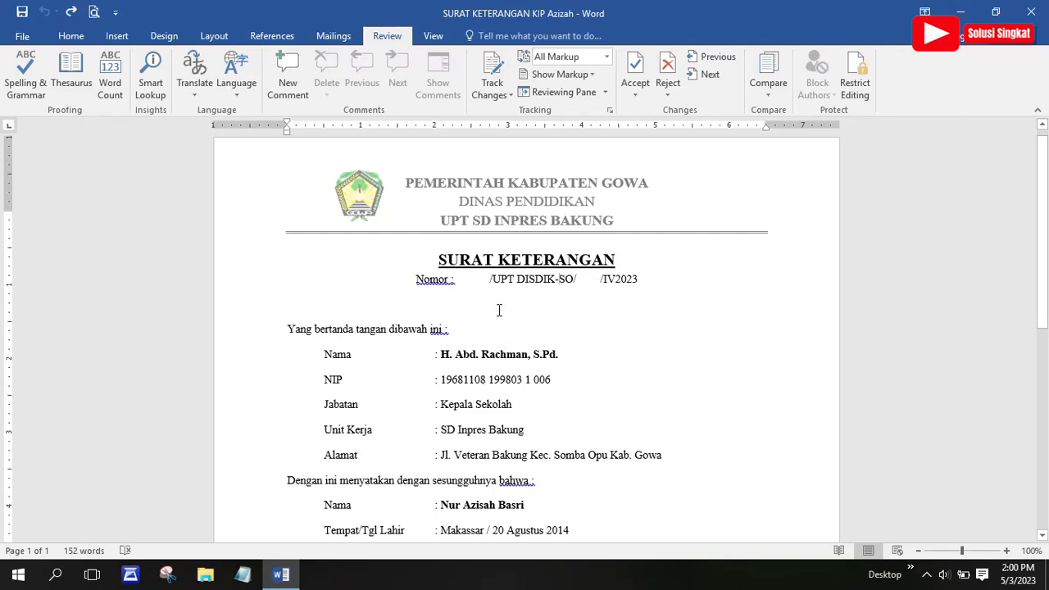
pyautogui.click(70, 36)
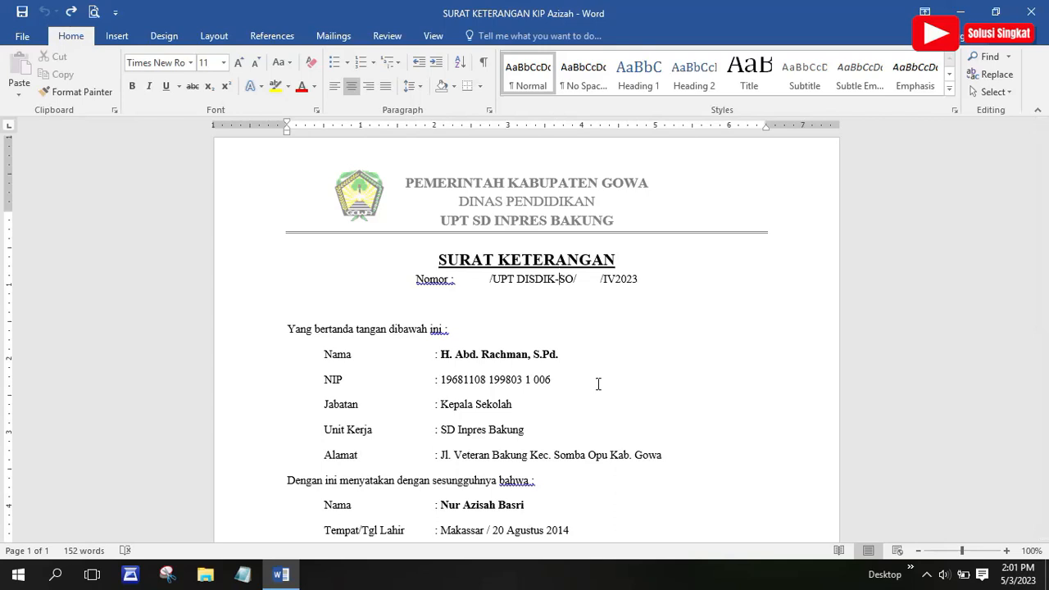
# Scroll down through the whole letter and back up, then bring up the Review tab
pyautogui.scroll(-1, 598, 383)
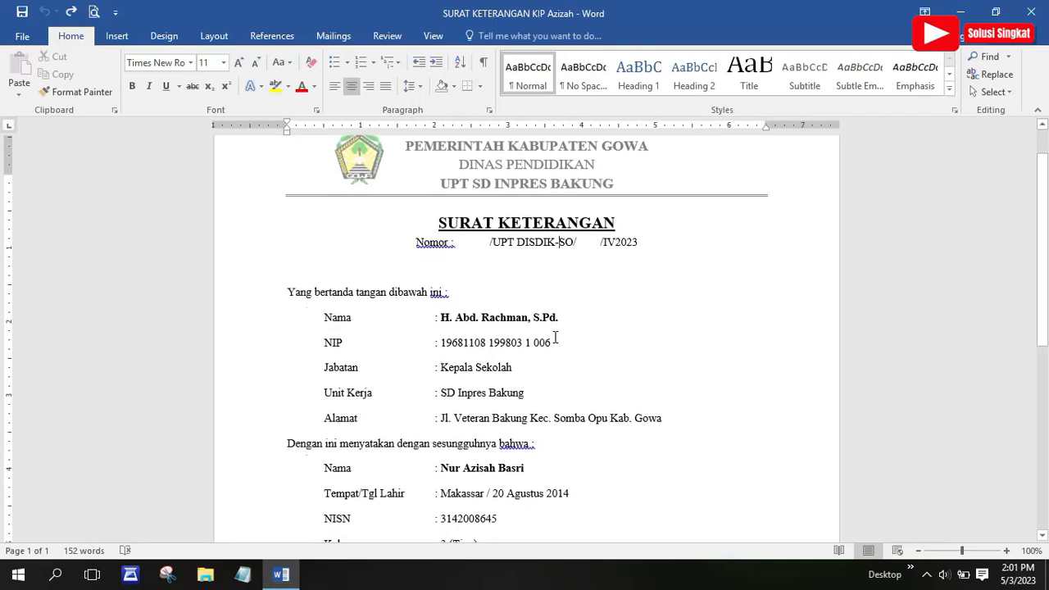
pyautogui.scroll(-1, 527, 370)
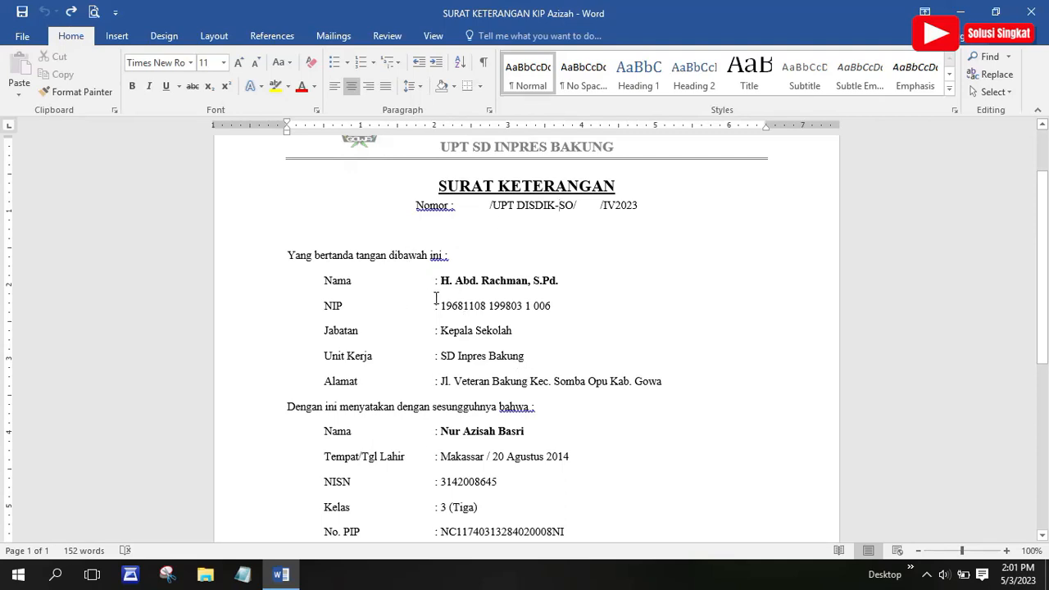
pyautogui.scroll(-1, 490, 365)
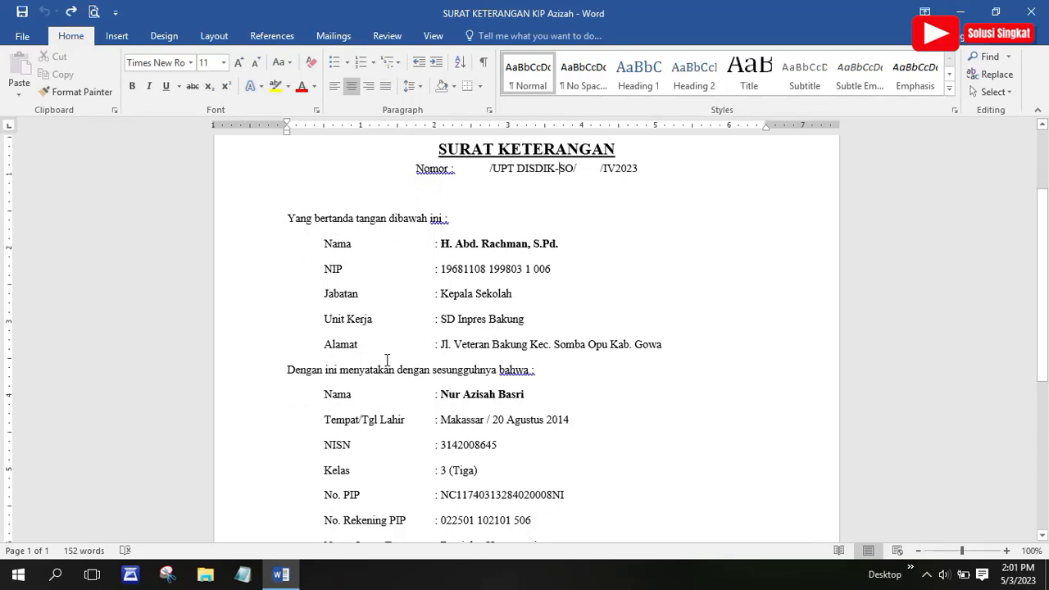
pyautogui.scroll(-1, 549, 377)
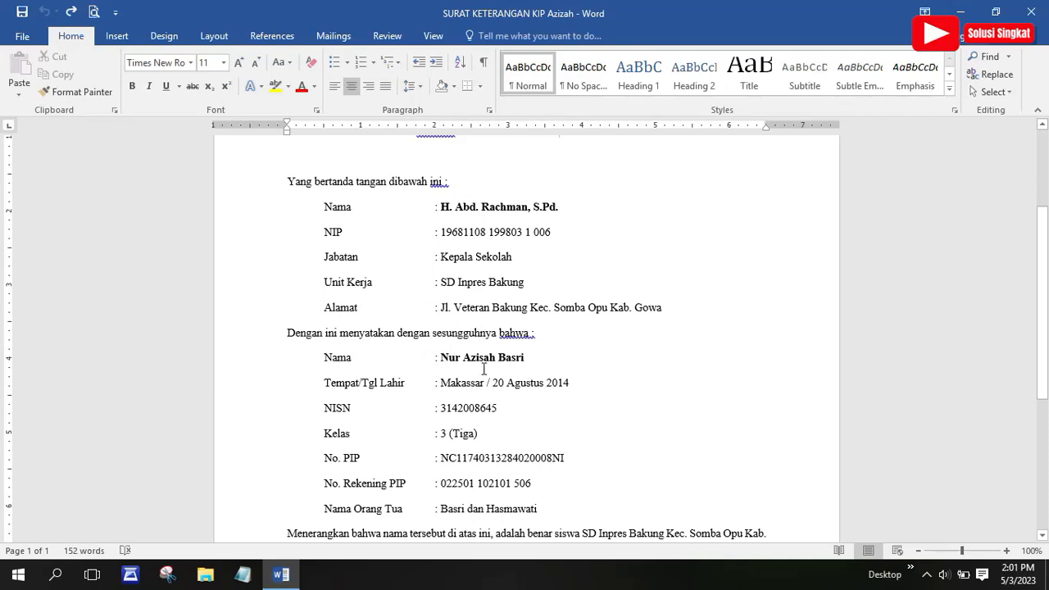
pyautogui.scroll(-1, 516, 446)
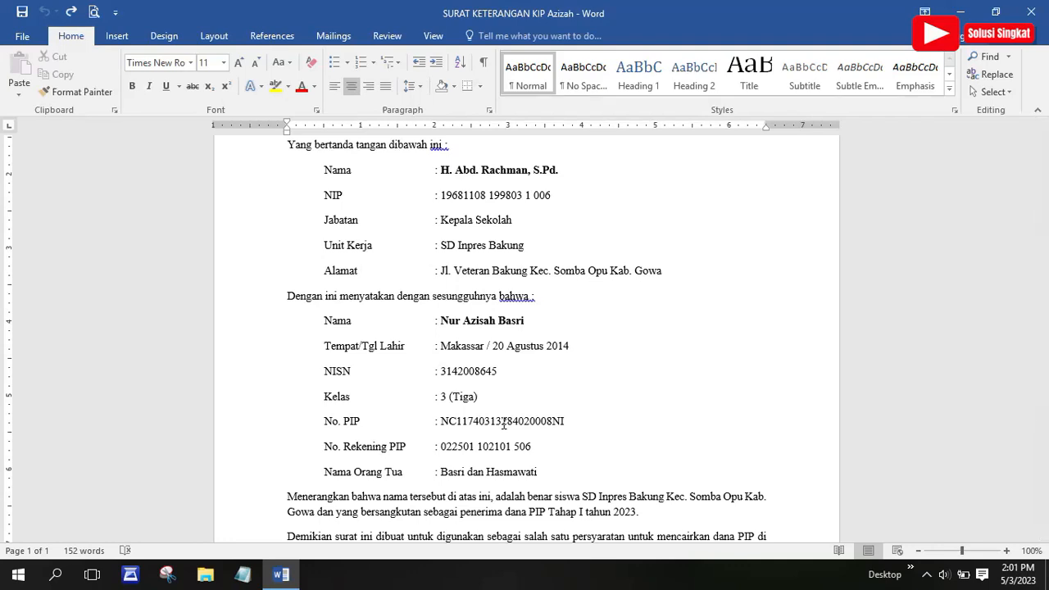
pyautogui.scroll(1, 544, 352)
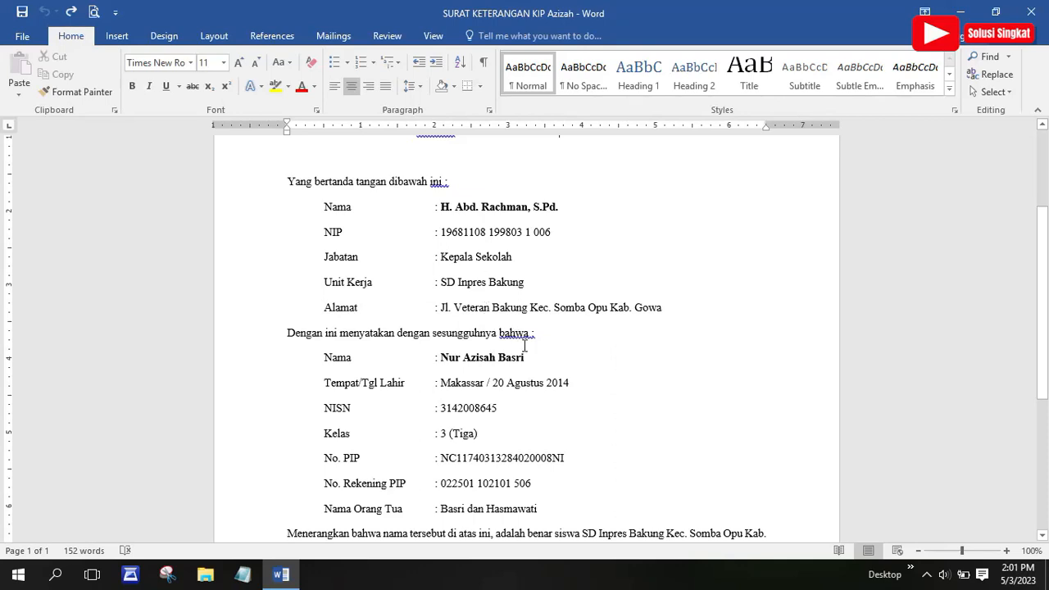
pyautogui.scroll(-1, 520, 370)
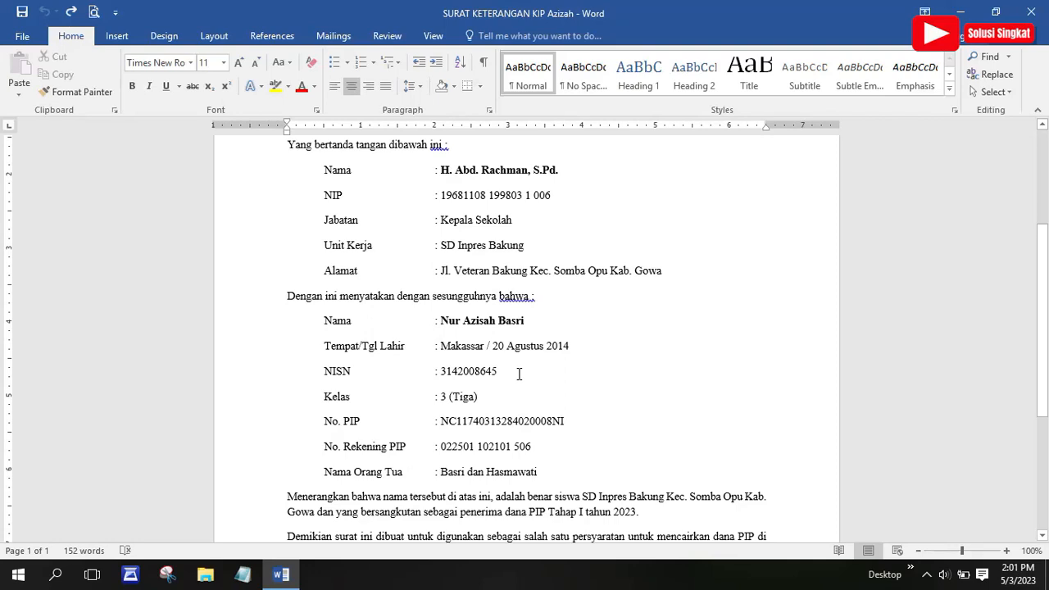
pyautogui.scroll(-1, 496, 384)
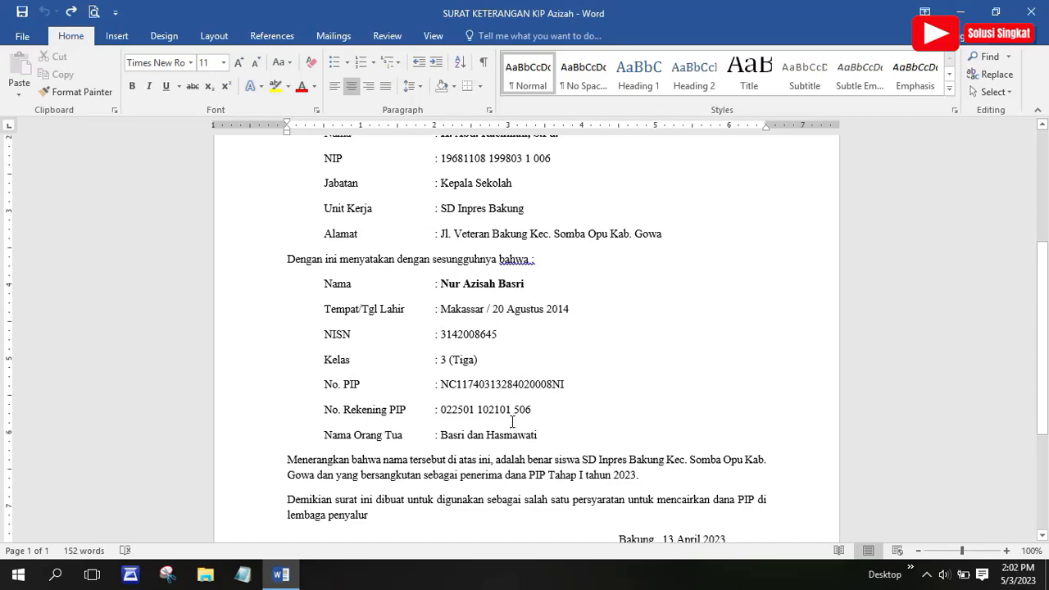
pyautogui.scroll(-1, 541, 400)
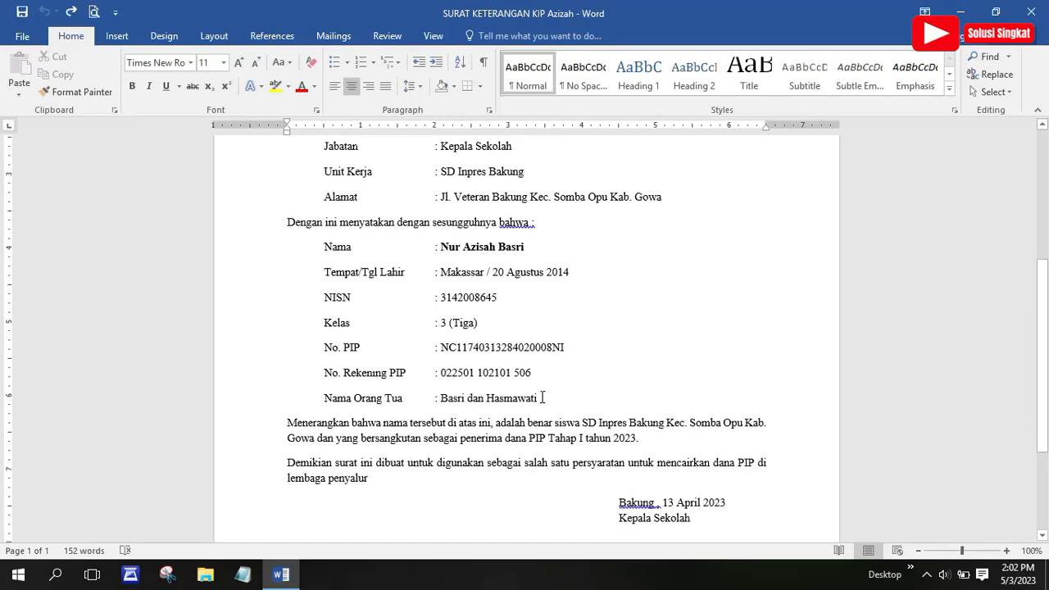
pyautogui.scroll(2, 541, 395)
pyautogui.scroll(2, 542, 394)
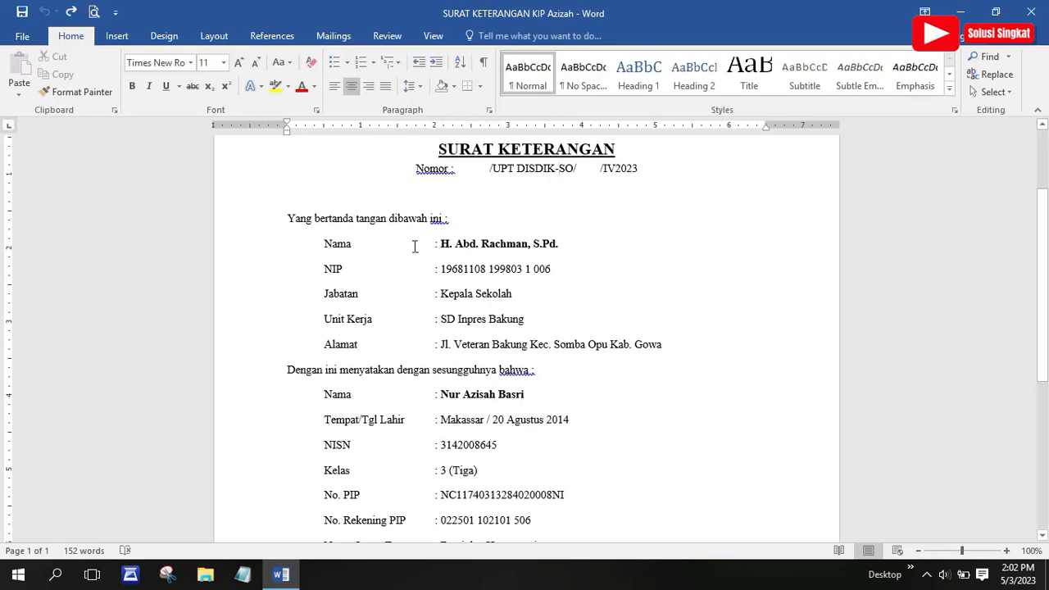
pyautogui.click(387, 38)
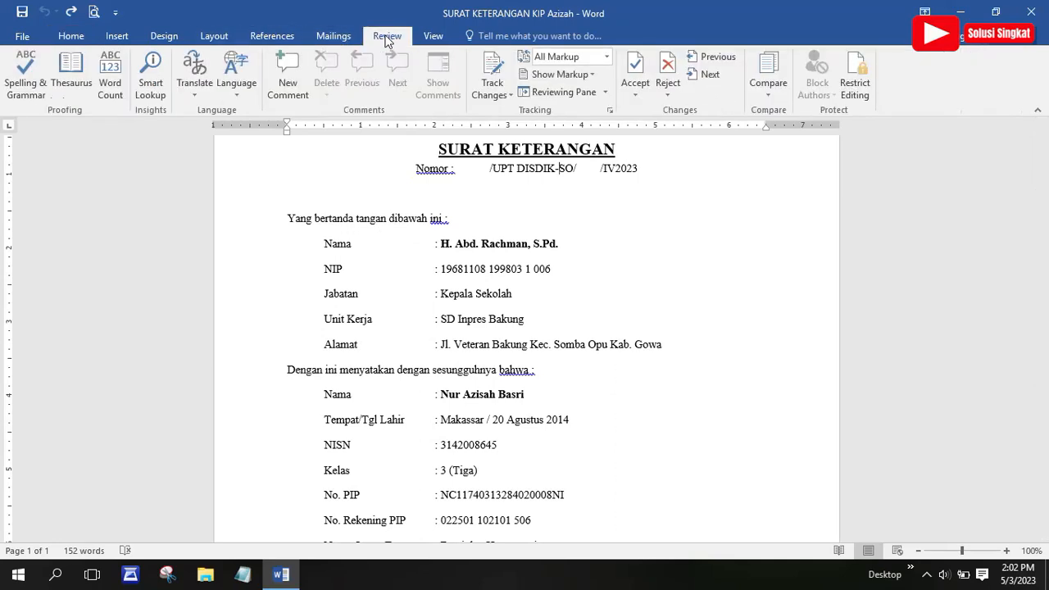
# Reopen Restrict Editing with editing limited to No changes (Read only), not yet enforced
pyautogui.click(857, 91)
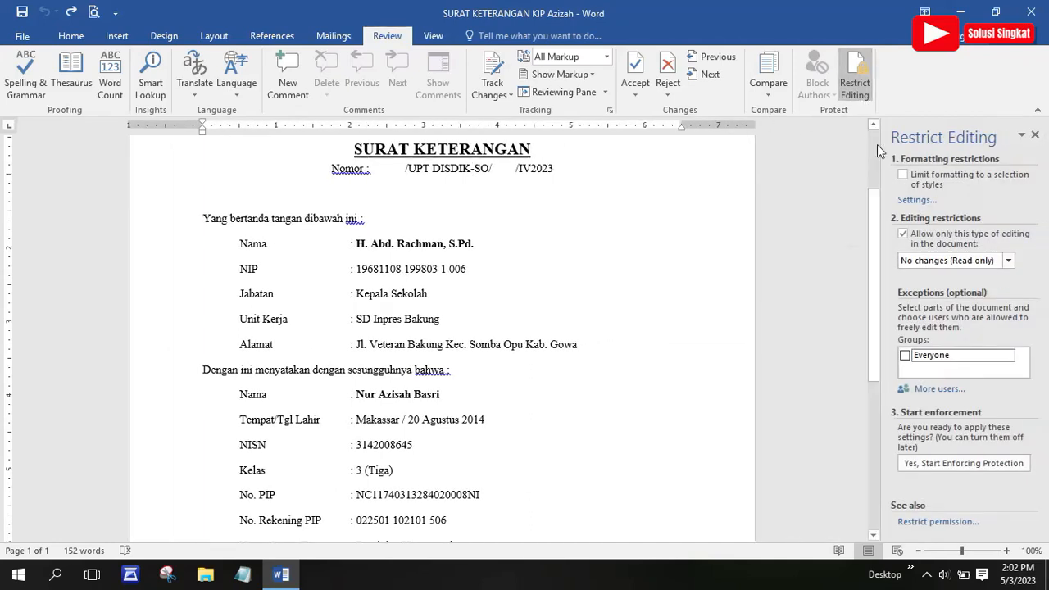
pyautogui.click(903, 234)
pyautogui.click(902, 235)
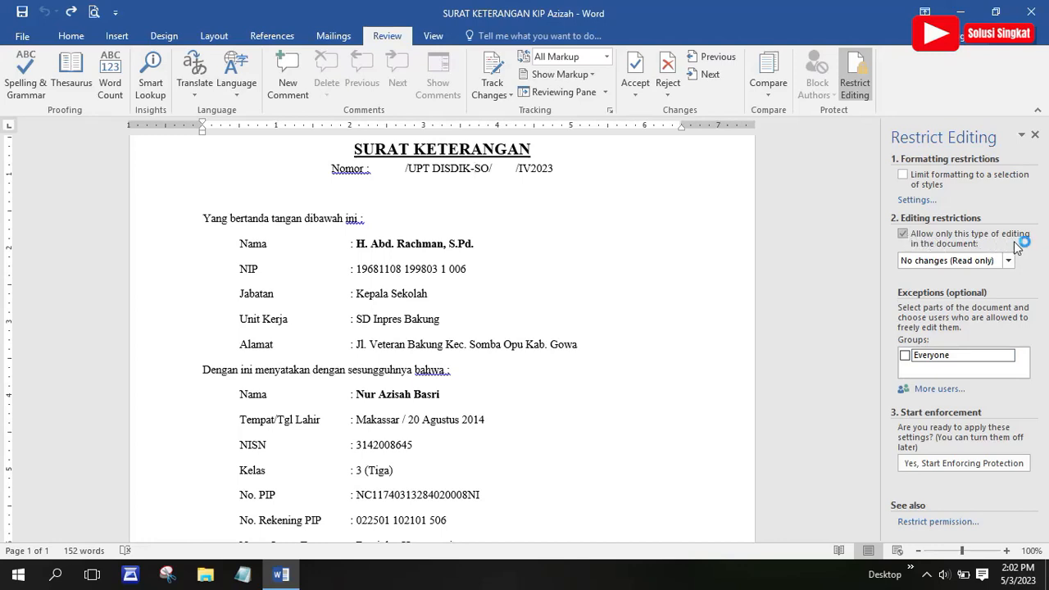
pyautogui.click(967, 261)
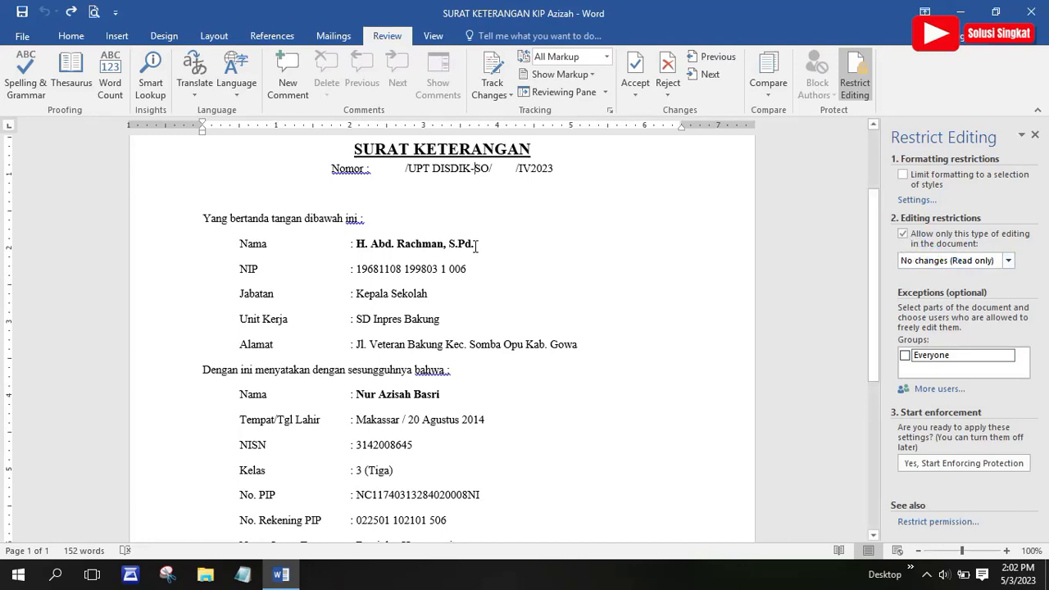
# Mark the student name, birth place and date, and NISN values as Everyone-editable exceptions
pyautogui.scroll(-1, 478, 304)
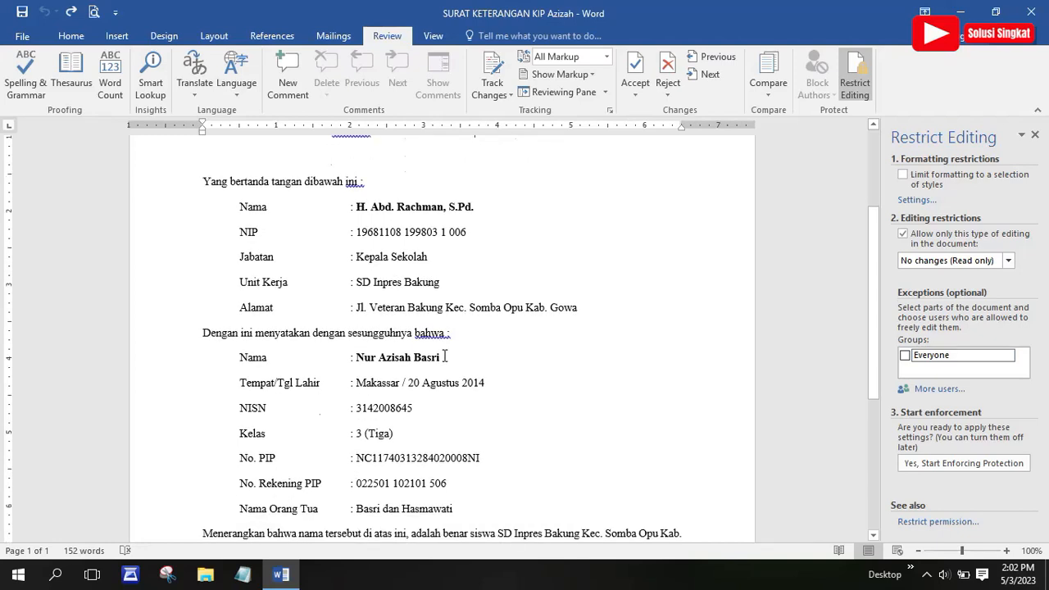
pyautogui.moveTo(444, 357); pyautogui.dragTo(361, 353)
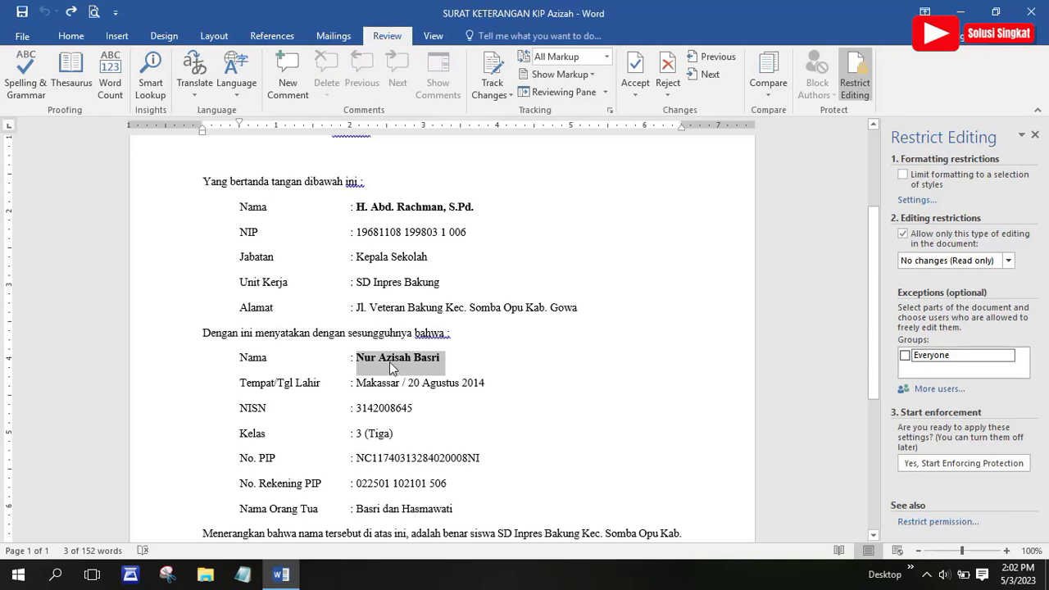
pyautogui.click(905, 356)
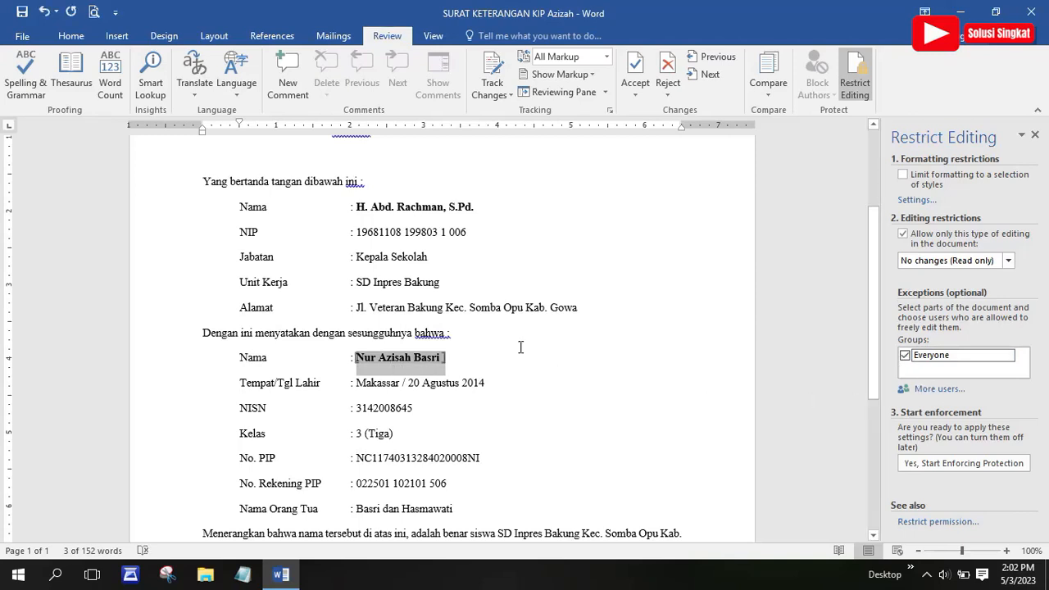
pyautogui.scroll(-1, 518, 346)
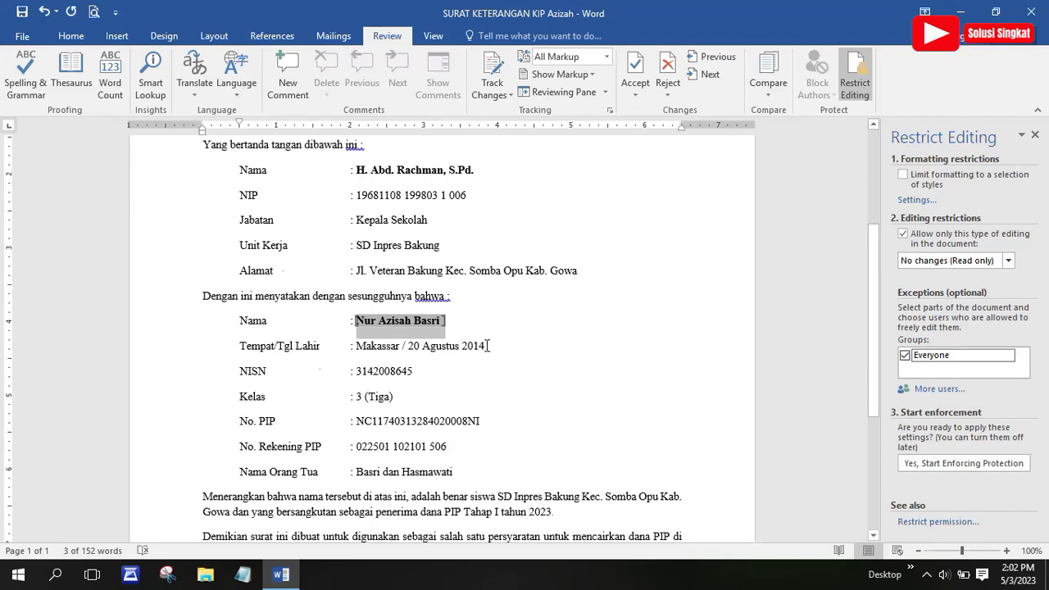
pyautogui.click(488, 346)
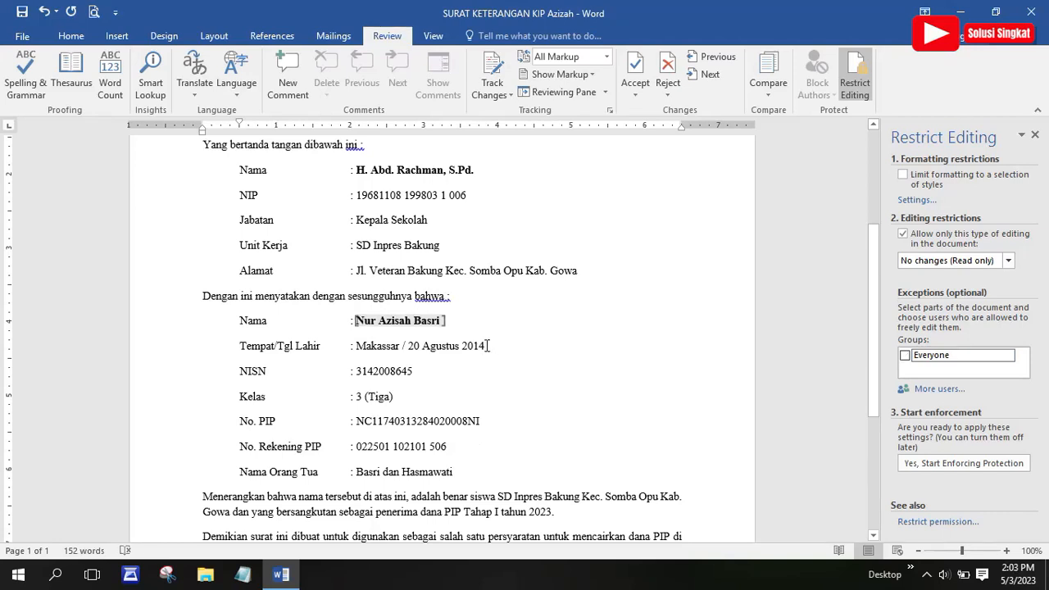
pyautogui.moveTo(488, 346); pyautogui.dragTo(399, 356)
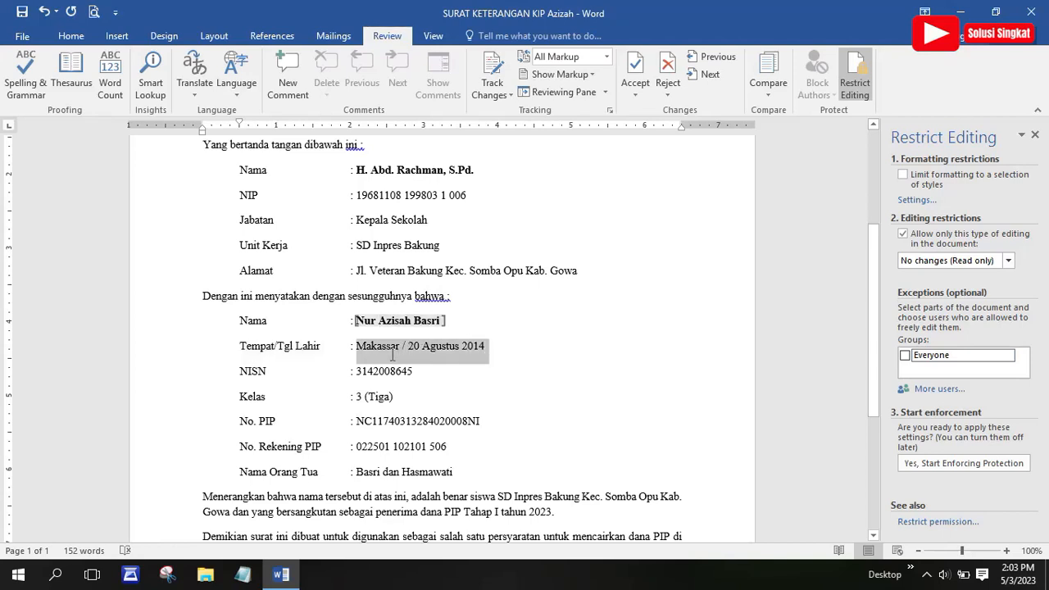
pyautogui.click(906, 356)
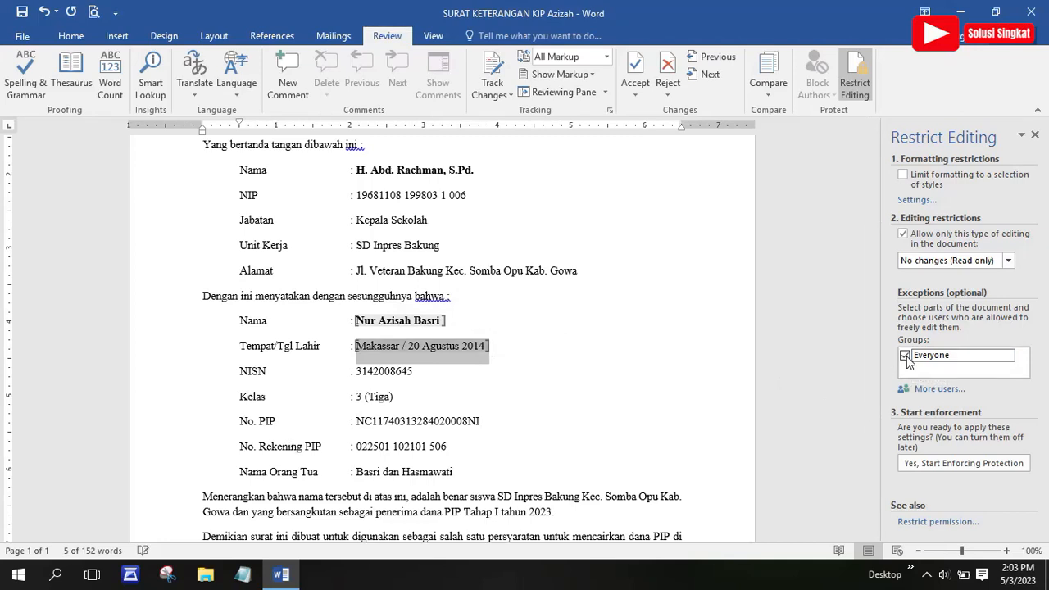
pyautogui.scroll(-1, 456, 367)
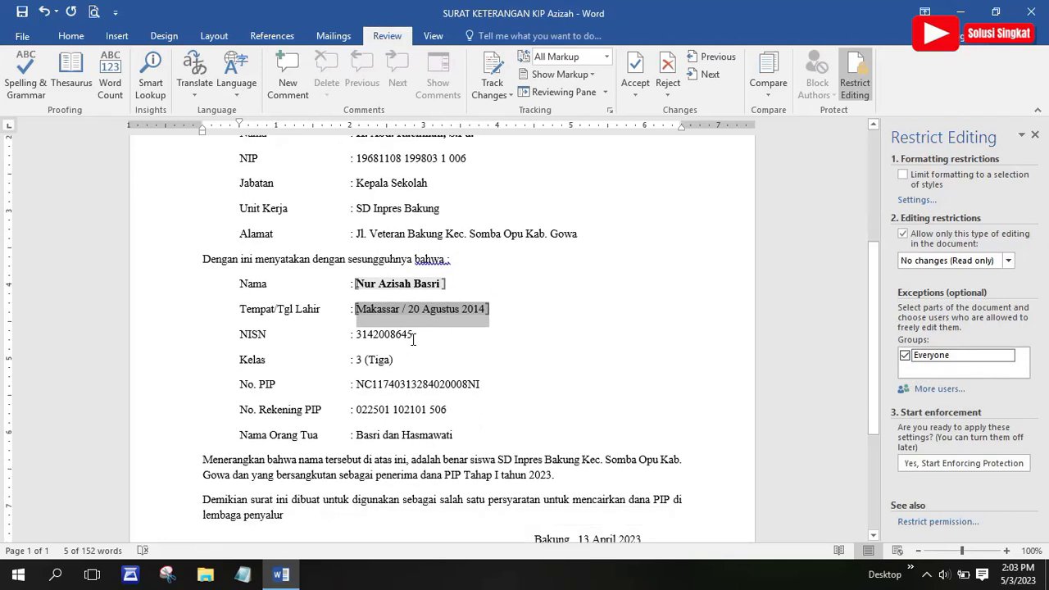
pyautogui.moveTo(414, 337); pyautogui.dragTo(358, 336)
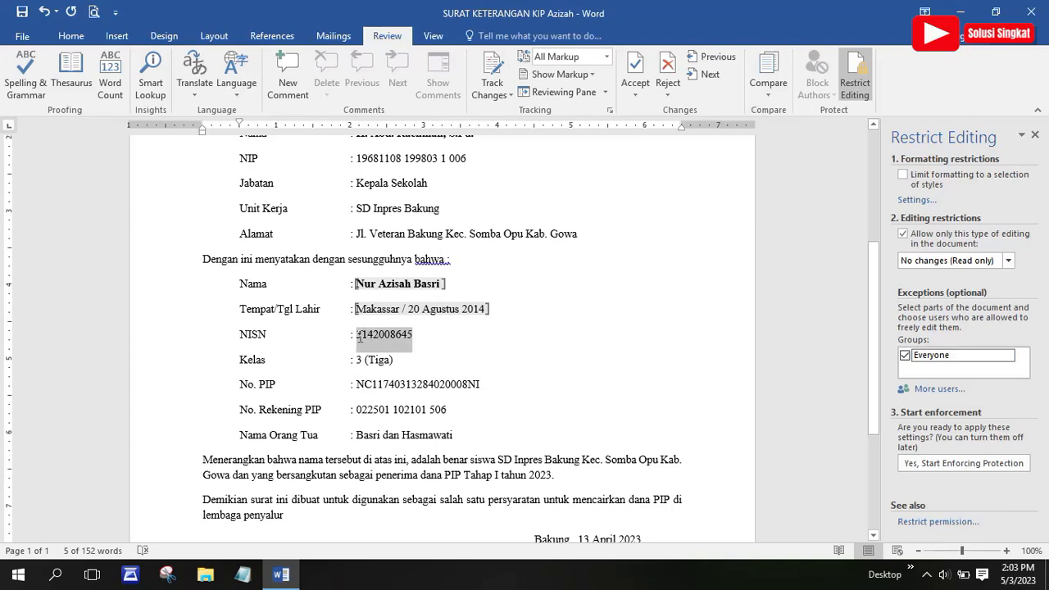
pyautogui.click(905, 357)
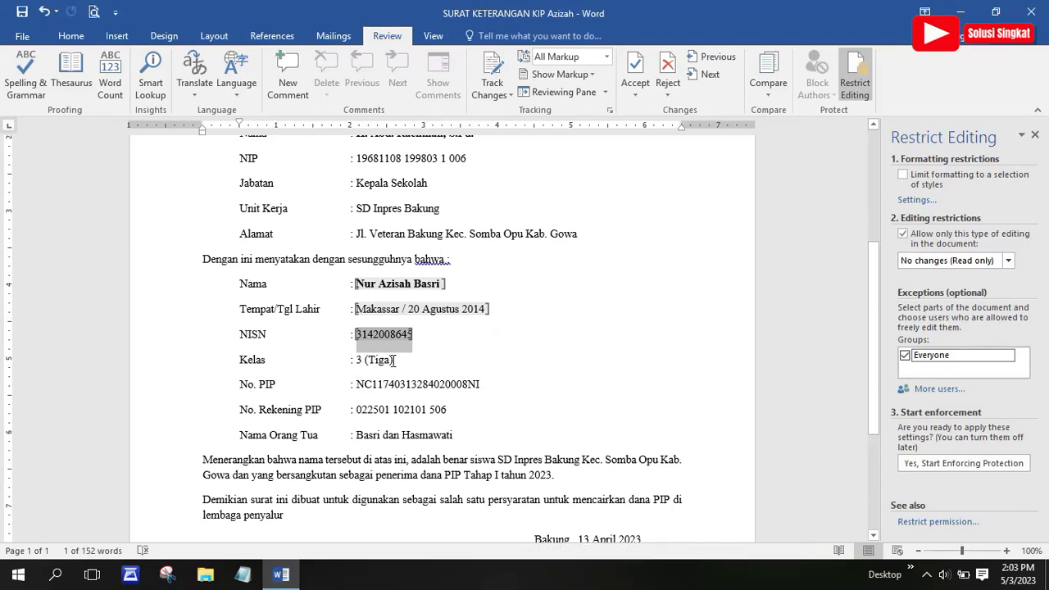
# Add Everyone exceptions for the Kelas, No. PIP, No. Rekening PIP and parents' names values
pyautogui.moveTo(395, 361); pyautogui.dragTo(356, 361)
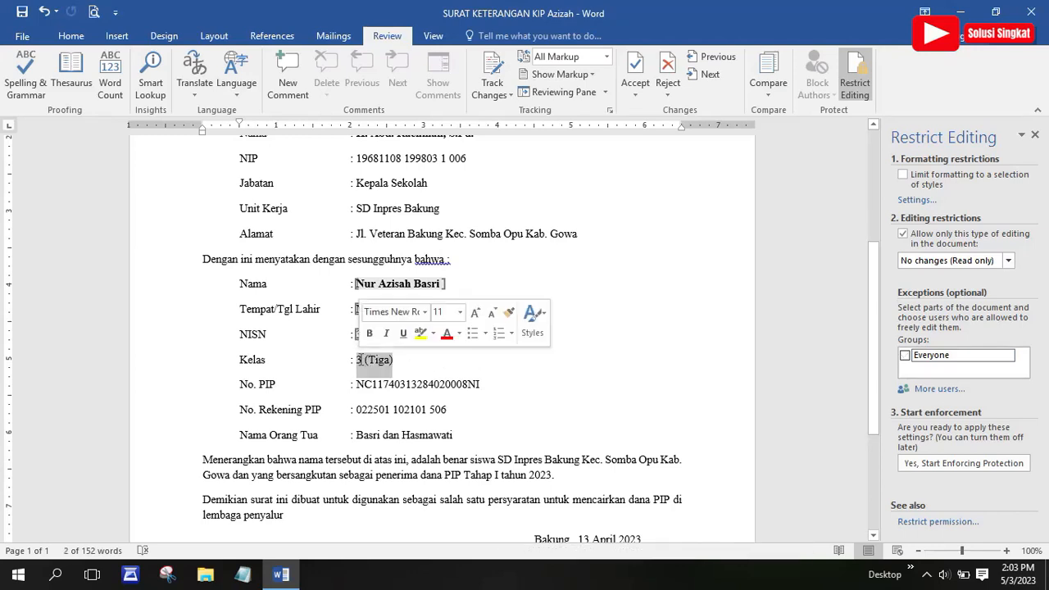
pyautogui.click(905, 355)
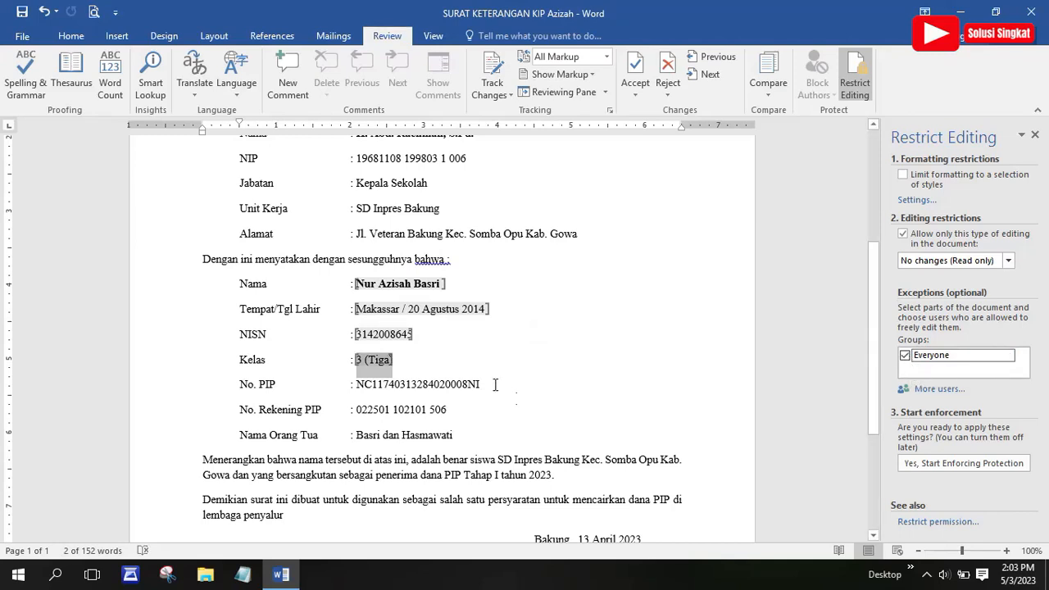
pyautogui.moveTo(482, 384); pyautogui.dragTo(356, 389)
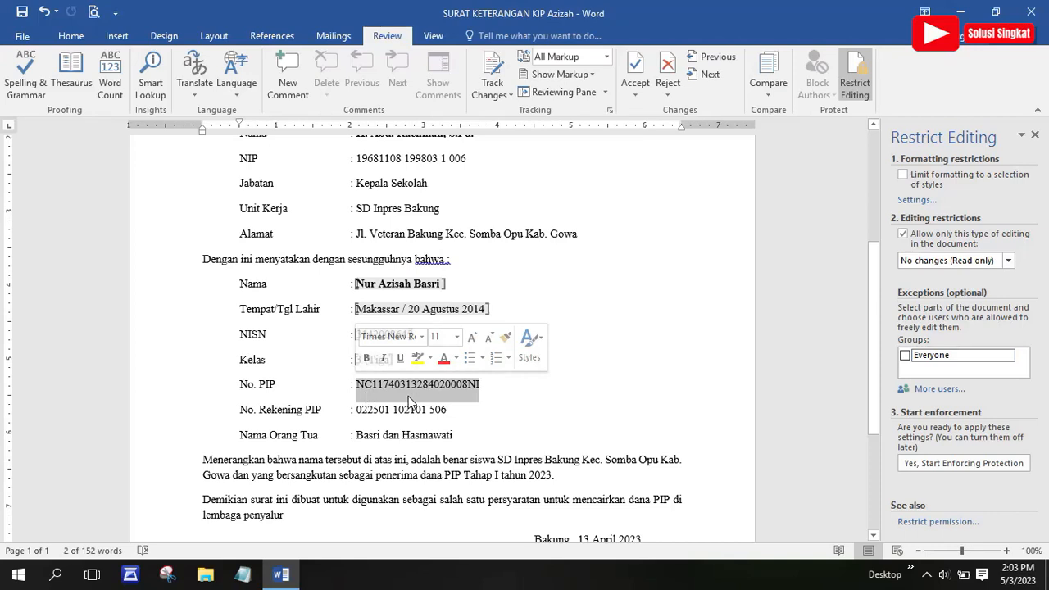
pyautogui.click(905, 357)
pyautogui.scroll(-1, 492, 402)
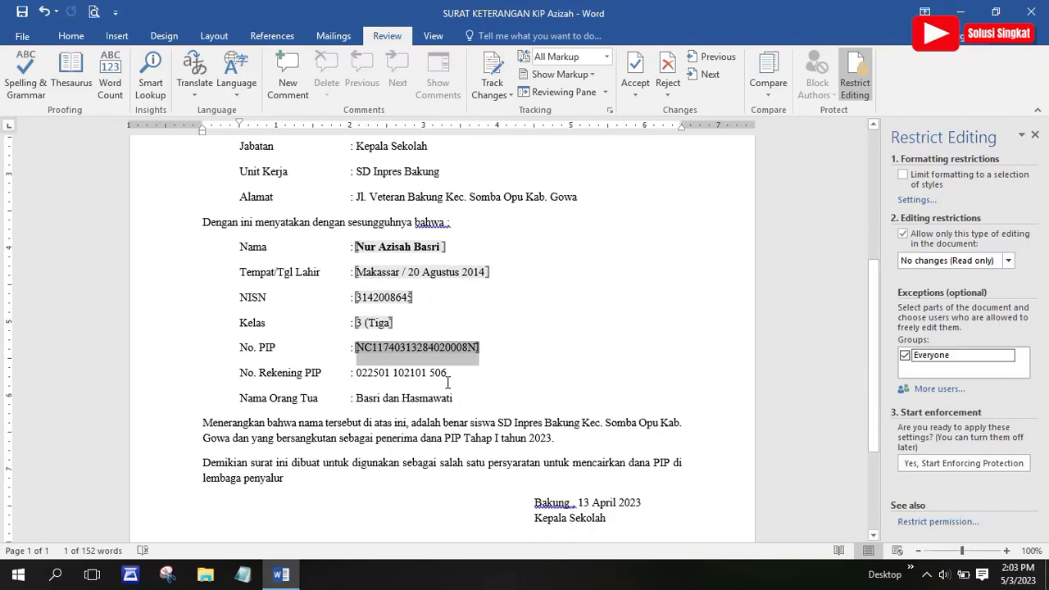
pyautogui.moveTo(450, 375); pyautogui.dragTo(376, 370)
pyautogui.click(905, 355)
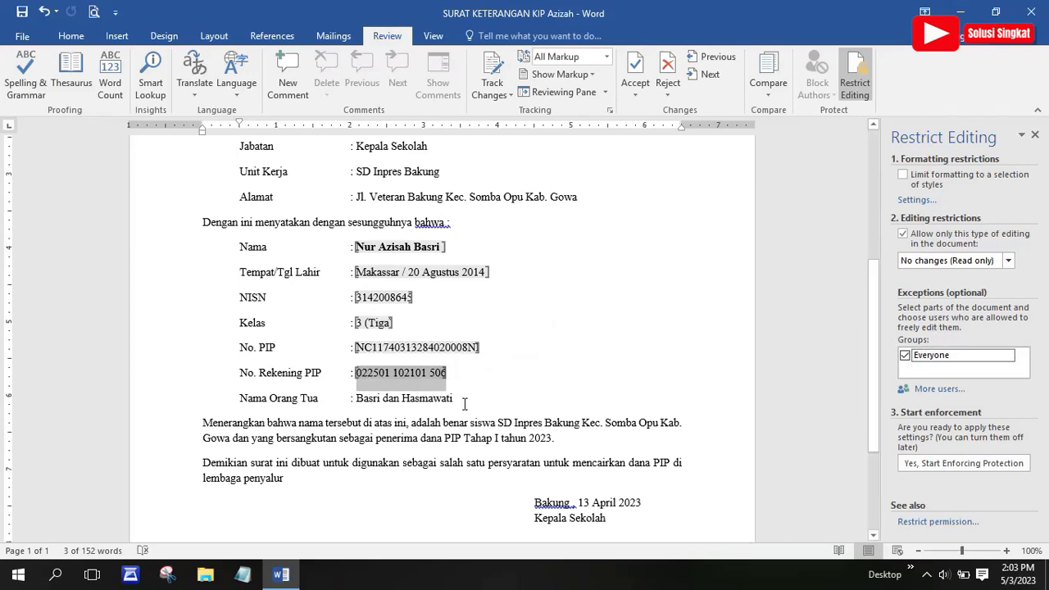
pyautogui.scroll(-1, 445, 397)
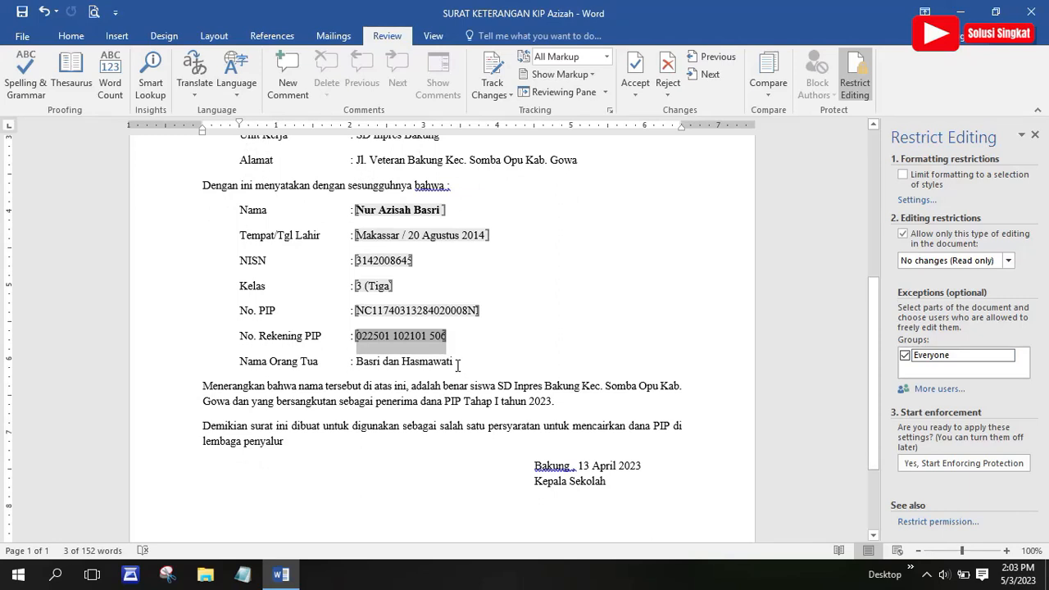
pyautogui.moveTo(458, 363); pyautogui.dragTo(364, 365)
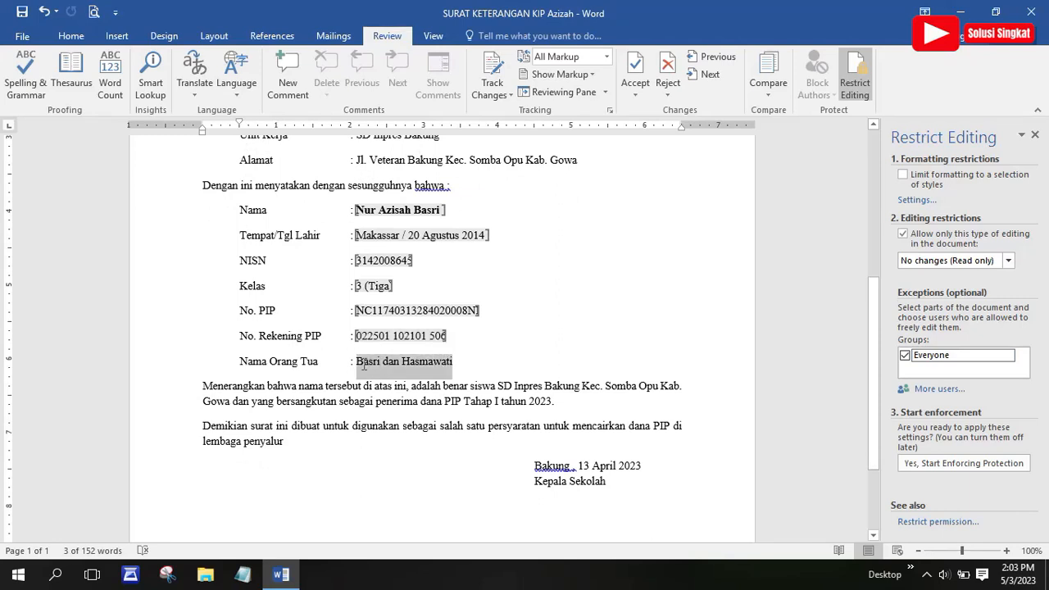
pyautogui.click(905, 355)
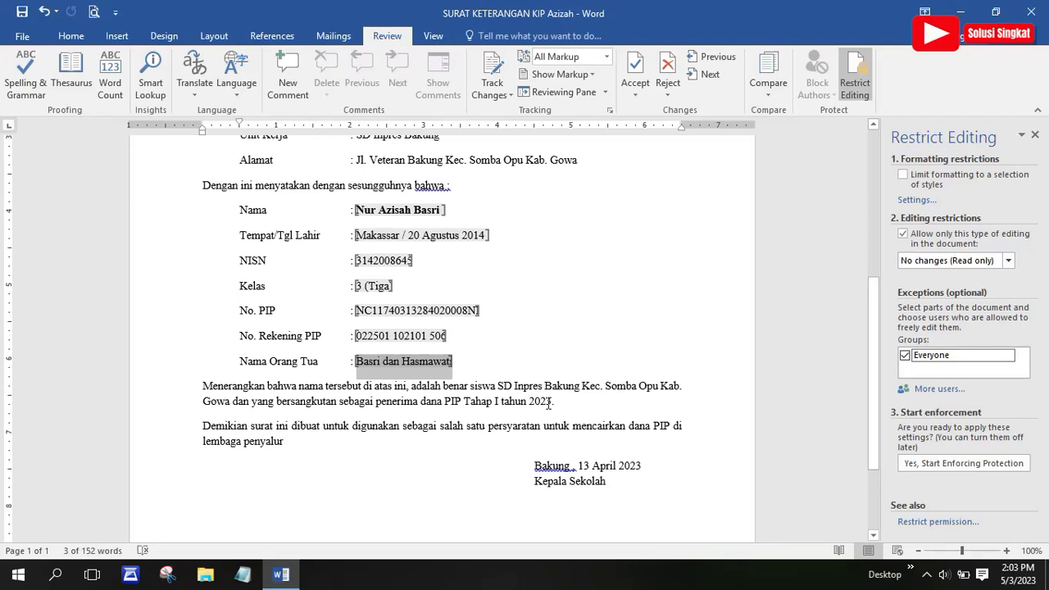
pyautogui.scroll(-1, 560, 435)
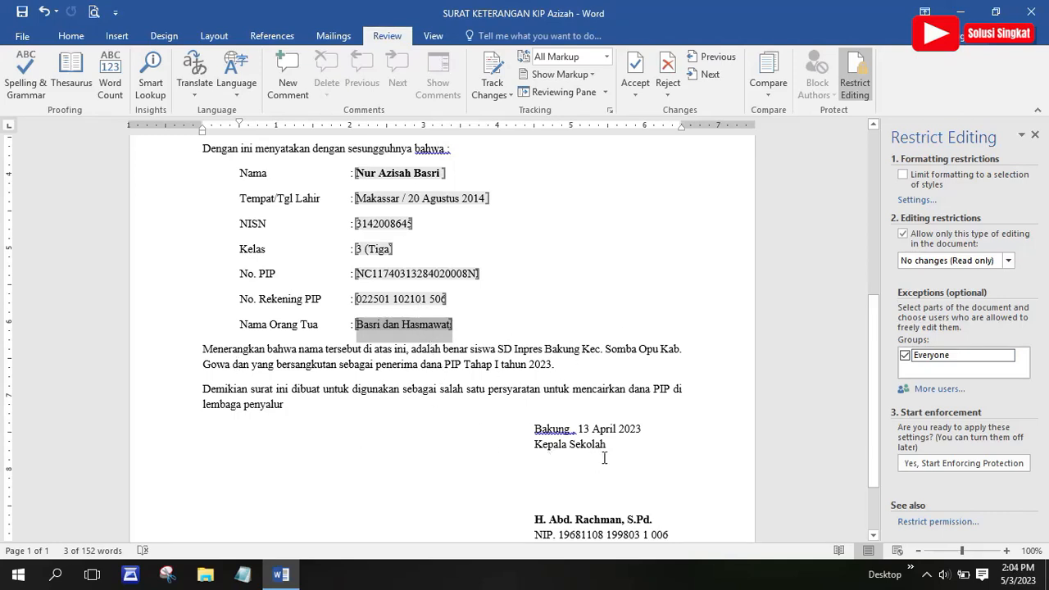
pyautogui.scroll(-1, 561, 464)
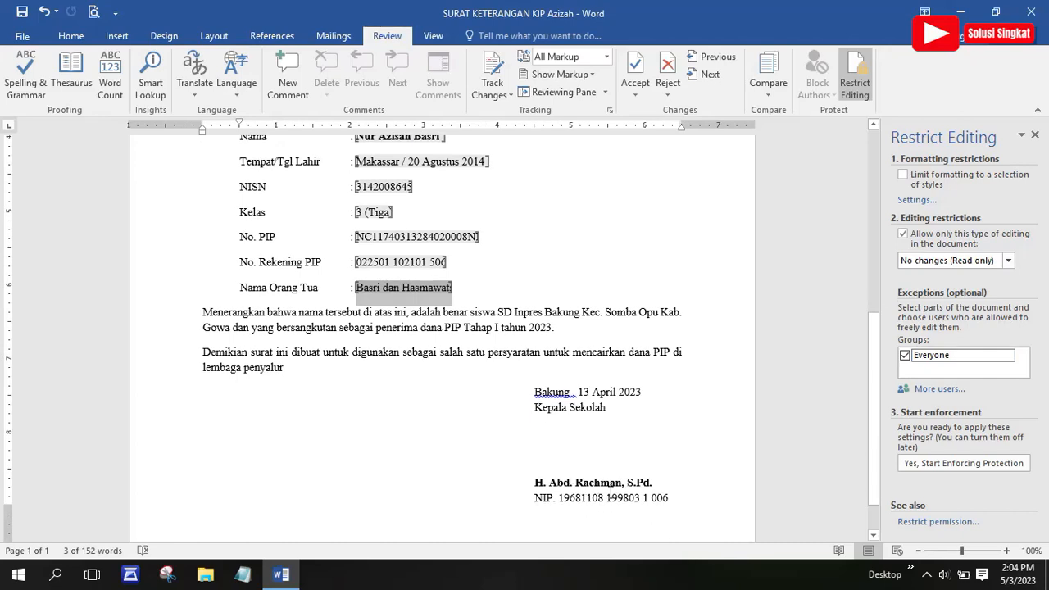
pyautogui.scroll(5, 604, 474)
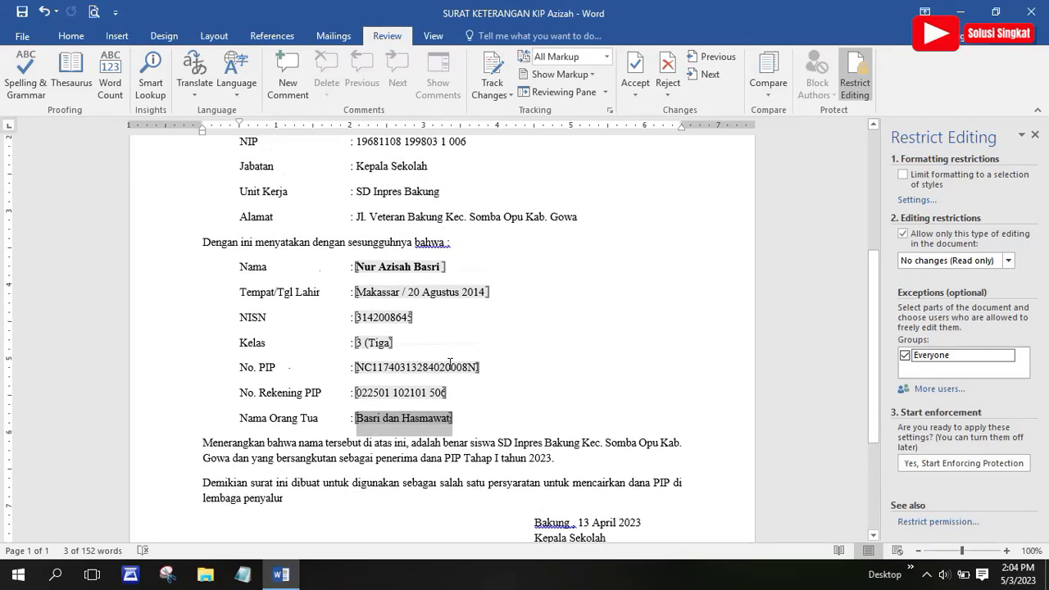
pyautogui.scroll(2, 450, 364)
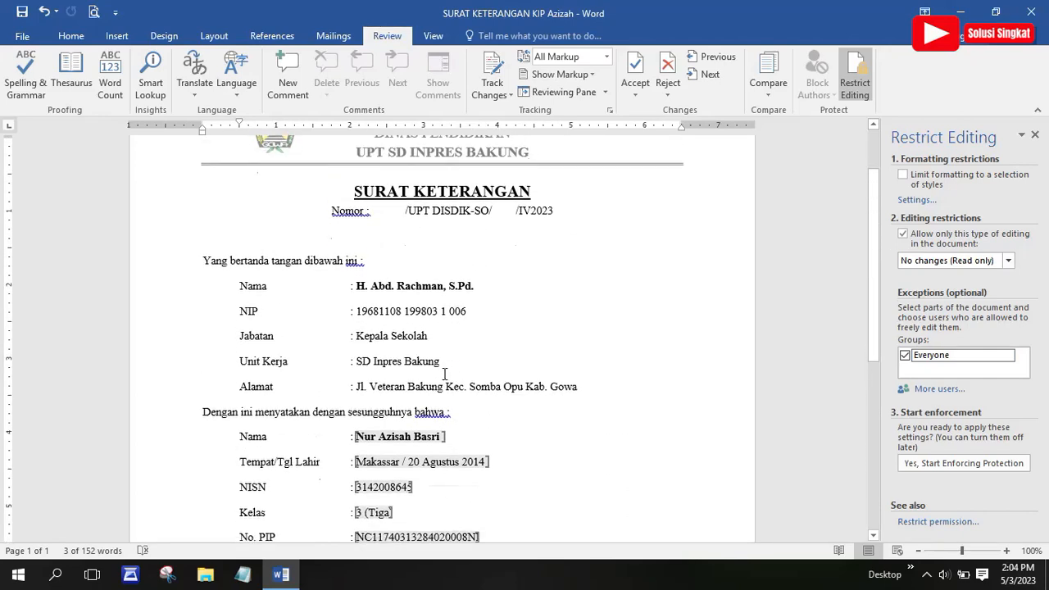
pyautogui.scroll(-2, 464, 445)
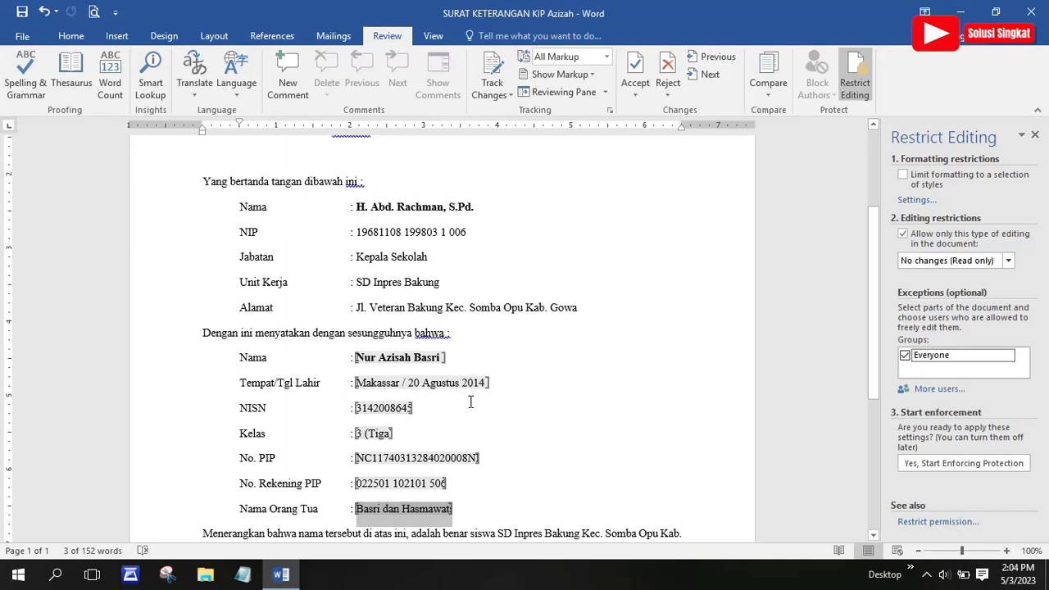
pyautogui.scroll(-1, 336, 386)
pyautogui.scroll(-1, 345, 443)
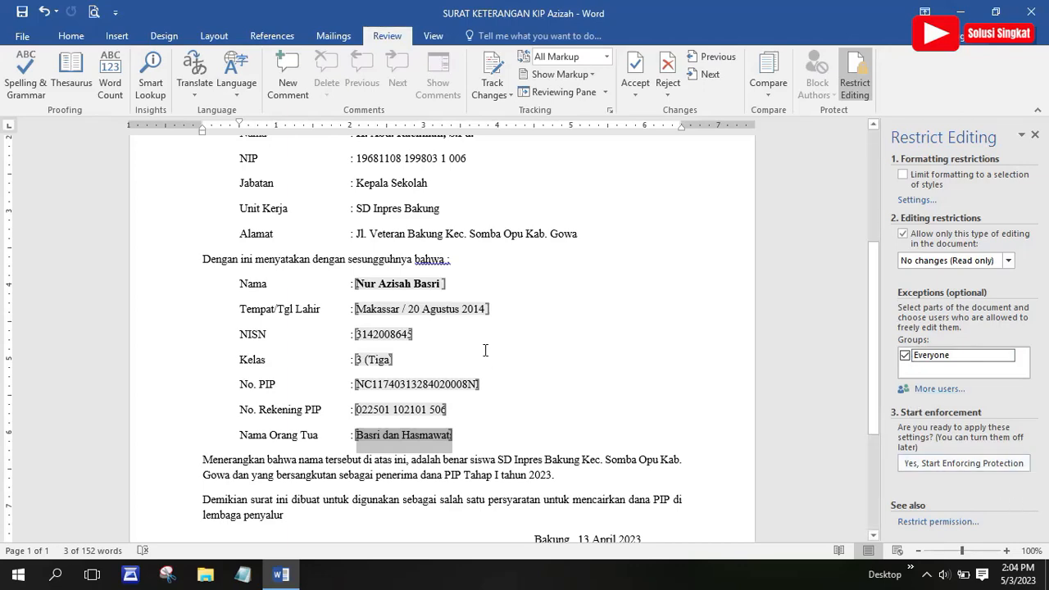
pyautogui.scroll(5, 486, 350)
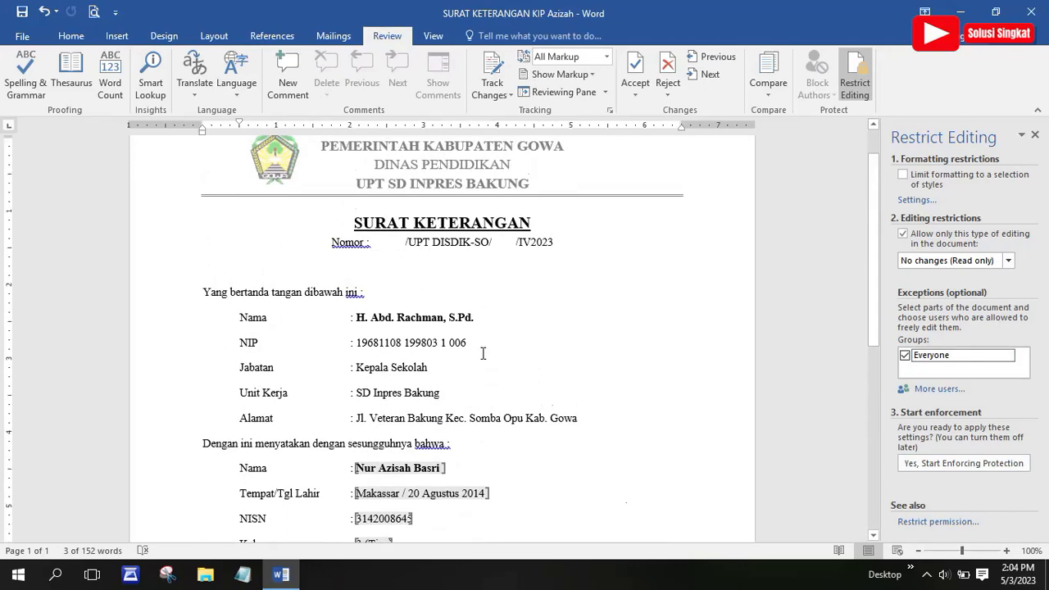
pyautogui.scroll(-6, 485, 350)
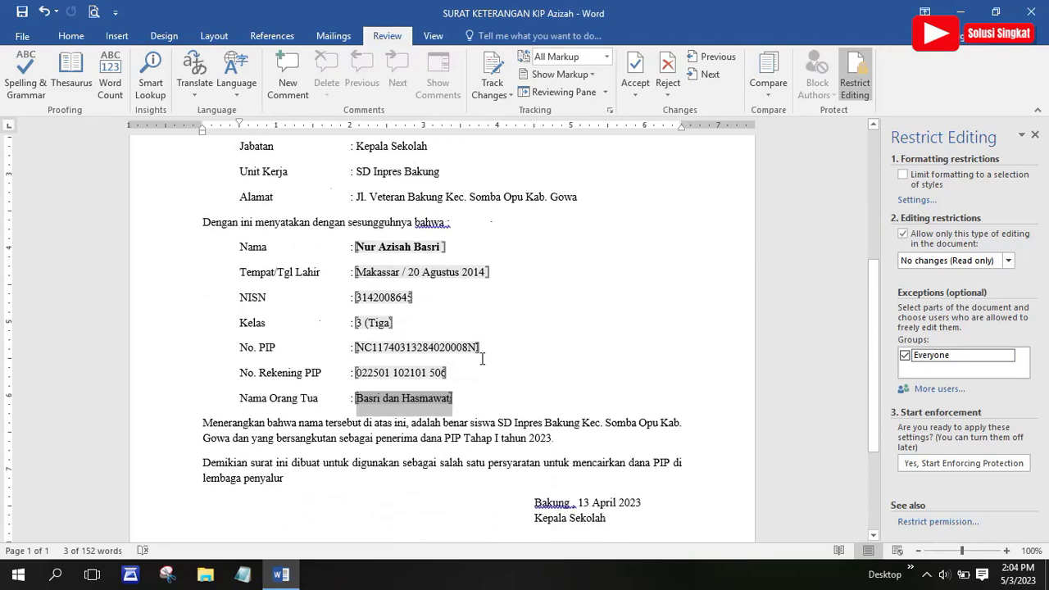
pyautogui.scroll(-1, 482, 359)
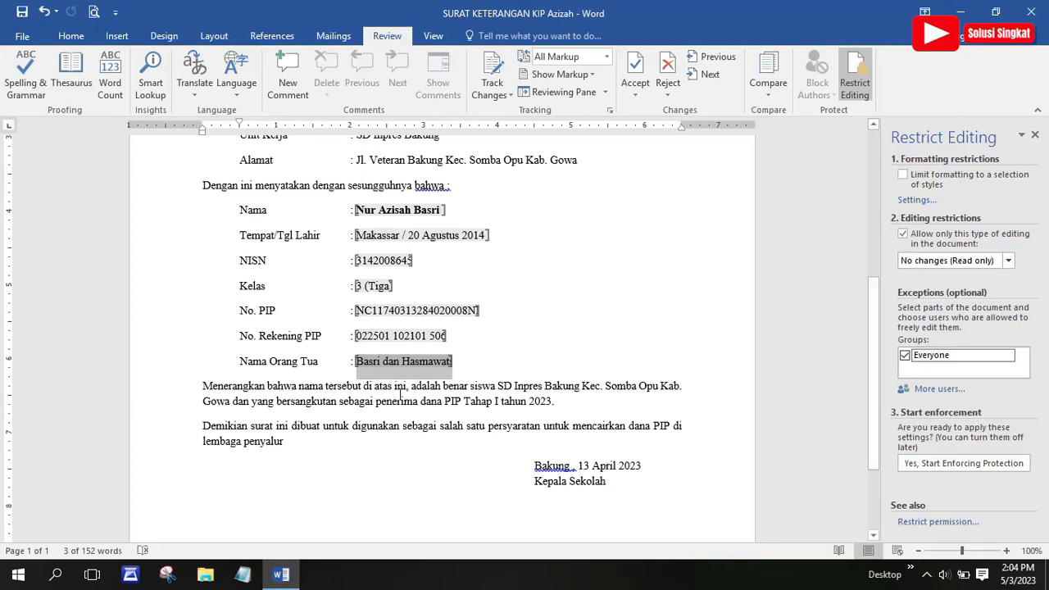
# Enforce protection with an entered and confirmed password, leaving only the student fields editable
pyautogui.click(956, 464)
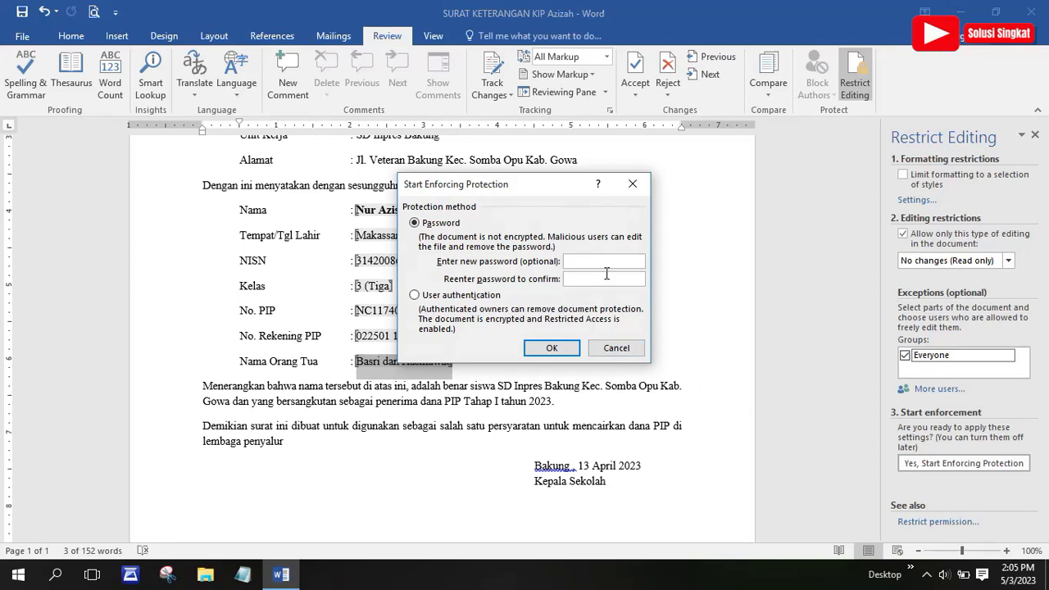
pyautogui.write('1')
pyautogui.click(592, 283)
pyautogui.write('1')
pyautogui.click(561, 350)
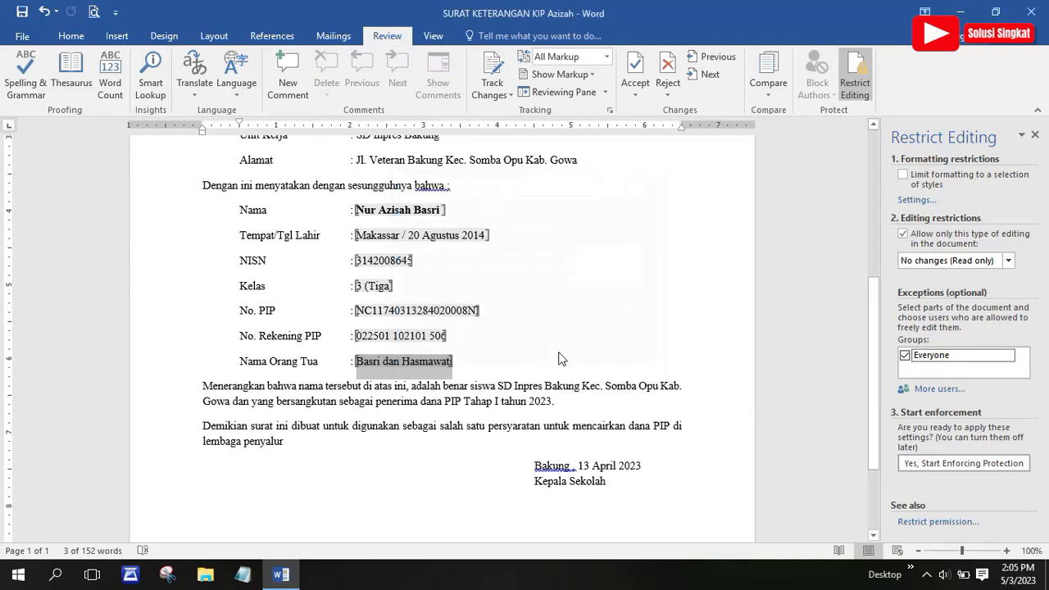
pyautogui.scroll(5, 530, 336)
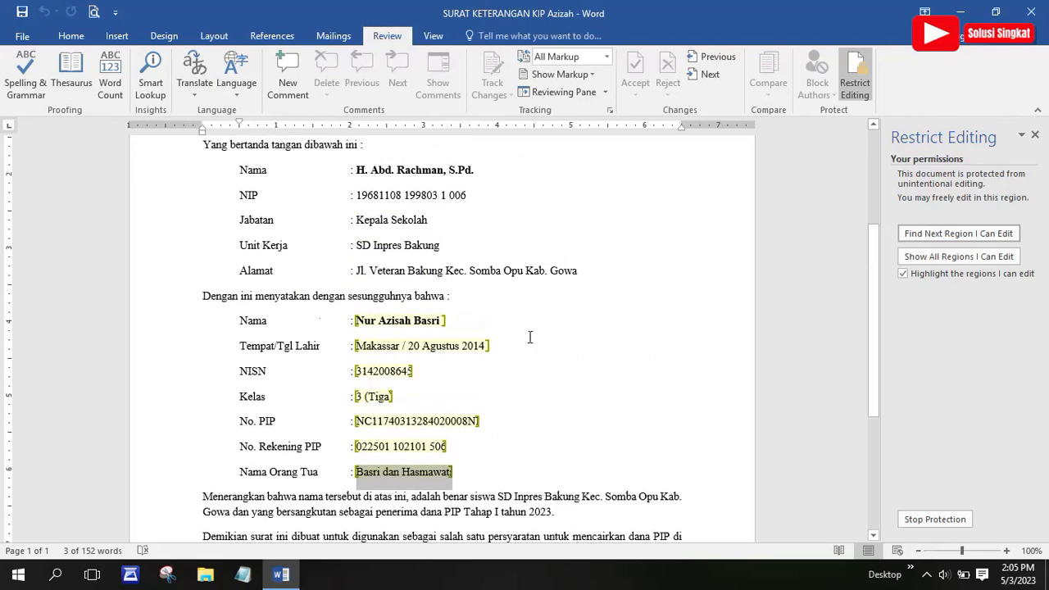
pyautogui.scroll(2, 530, 337)
pyautogui.scroll(-3, 529, 340)
pyautogui.scroll(3, 530, 340)
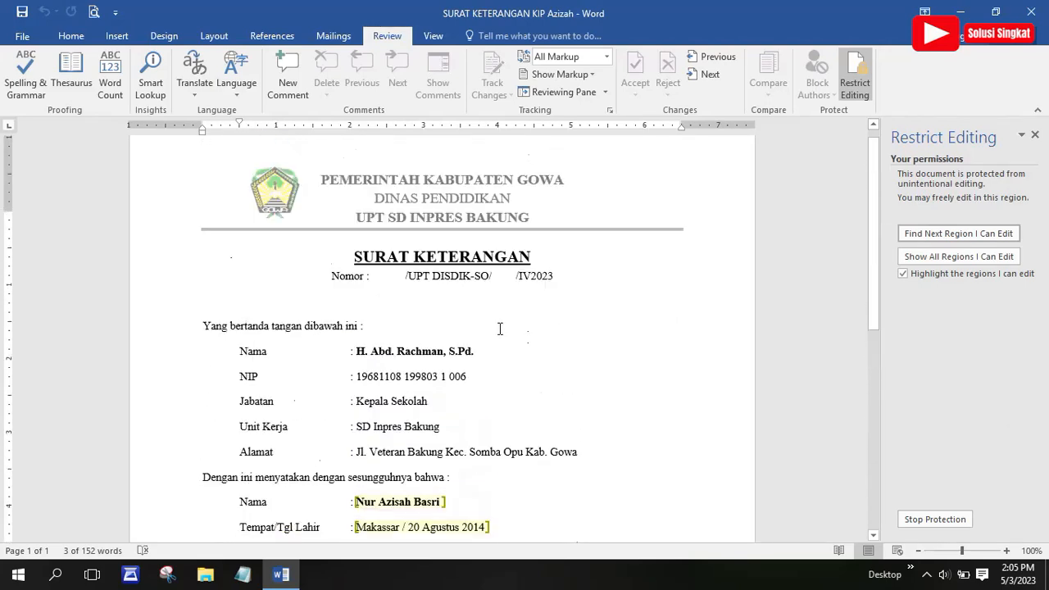
pyautogui.click(408, 363)
pyautogui.scroll(-3, 421, 412)
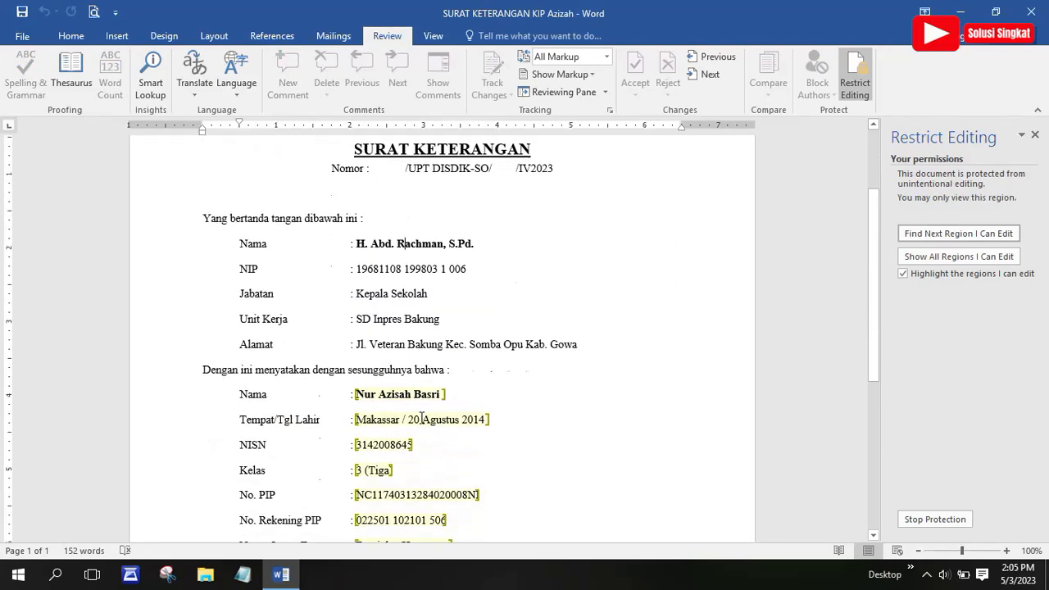
pyautogui.scroll(-2, 421, 417)
pyautogui.scroll(2, 422, 406)
pyautogui.click(425, 398)
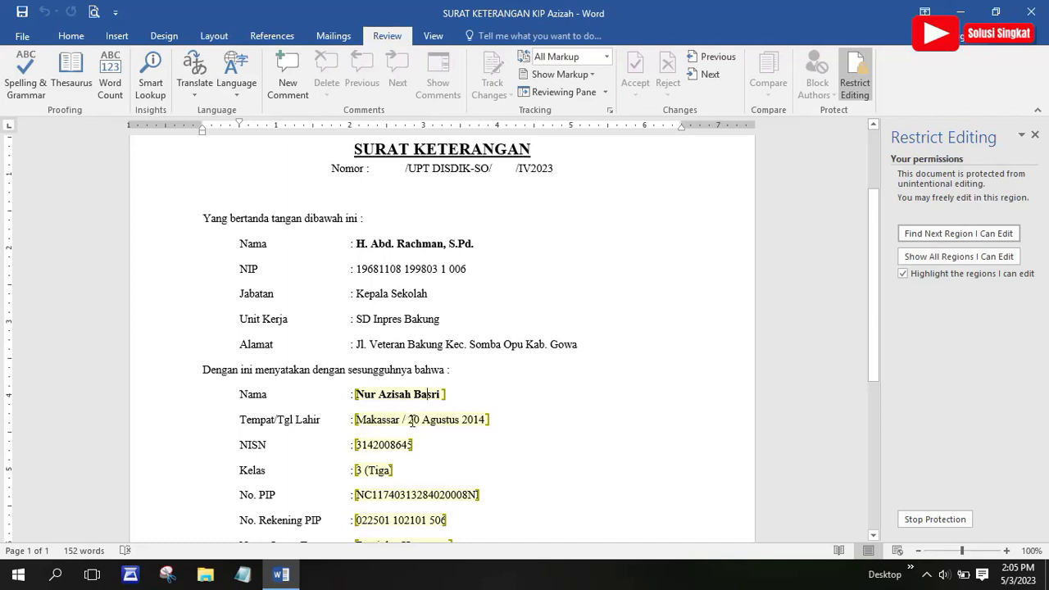
pyautogui.scroll(-2, 455, 428)
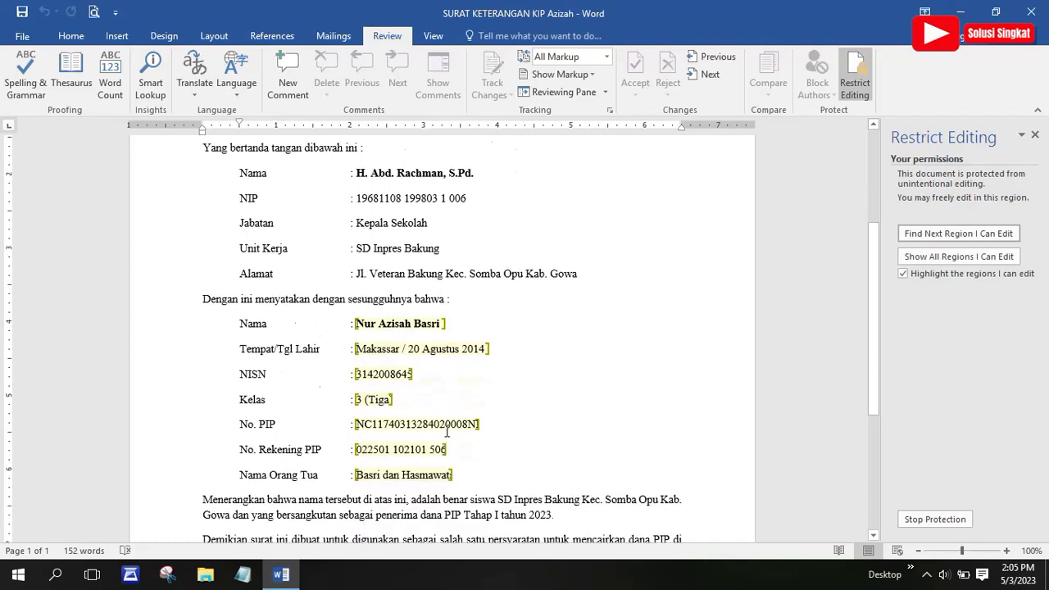
pyautogui.click(404, 246)
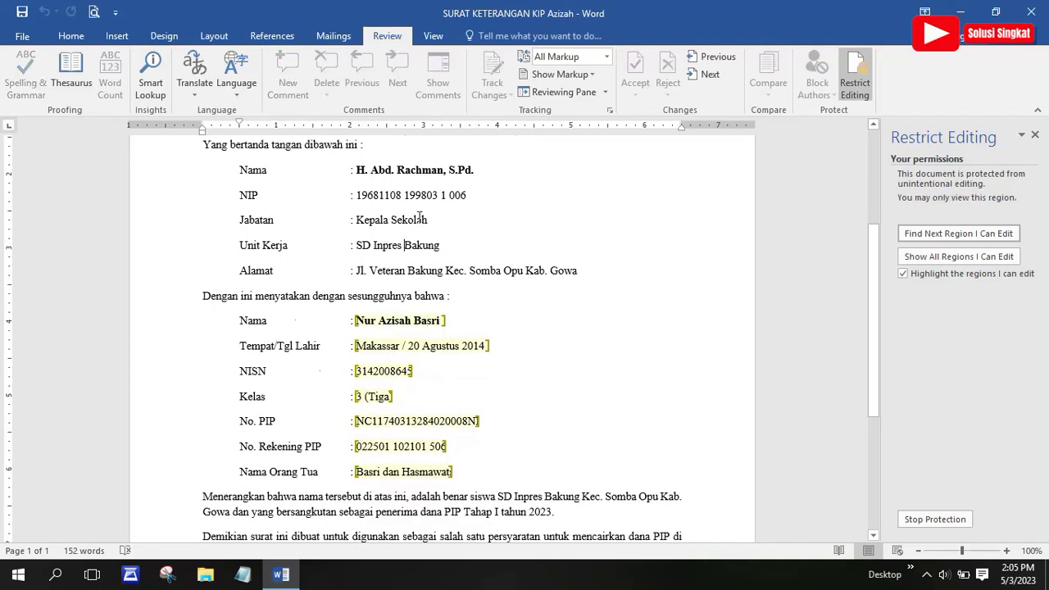
pyautogui.click(399, 171)
pyautogui.scroll(2, 448, 237)
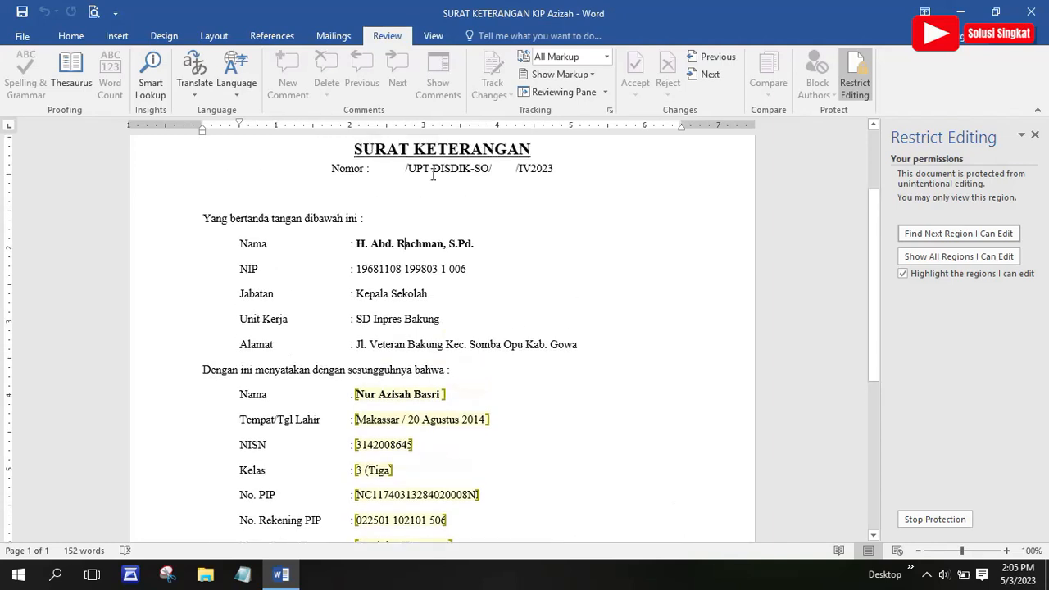
pyautogui.scroll(2, 475, 220)
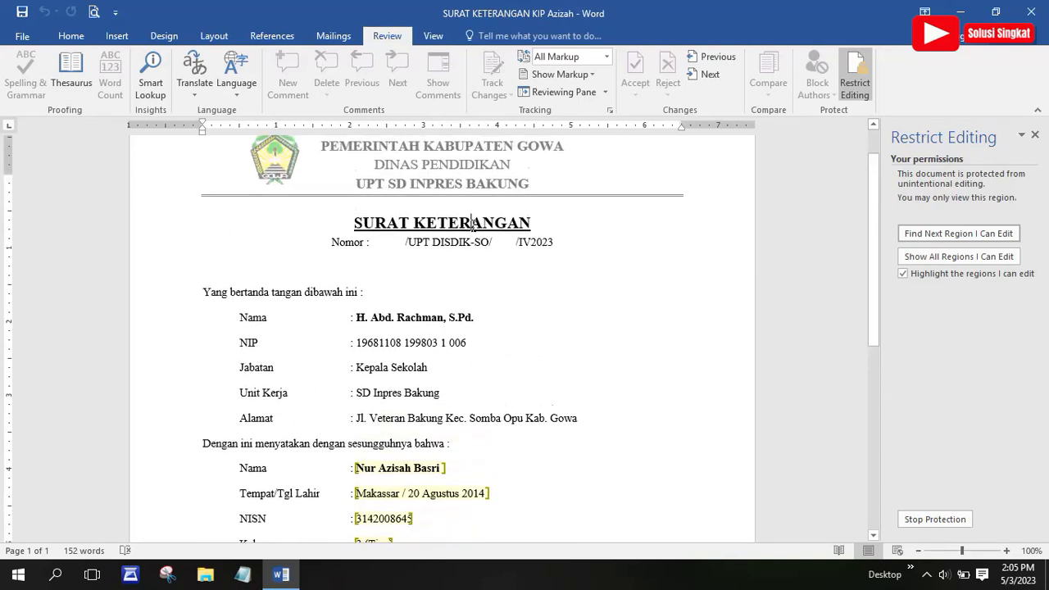
pyautogui.press('BackSpace')
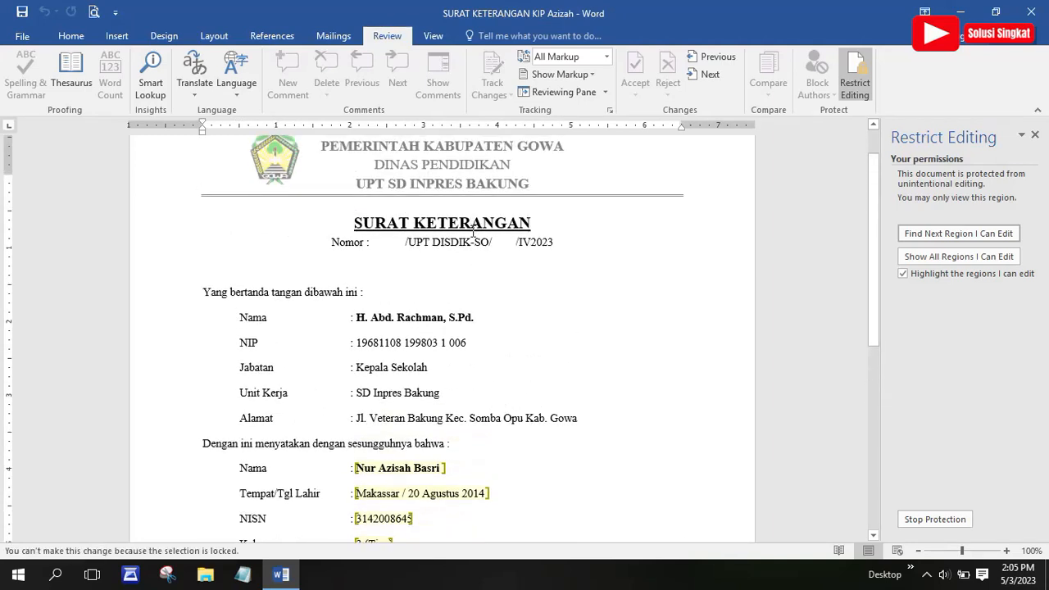
pyautogui.tripleClick(426, 223)
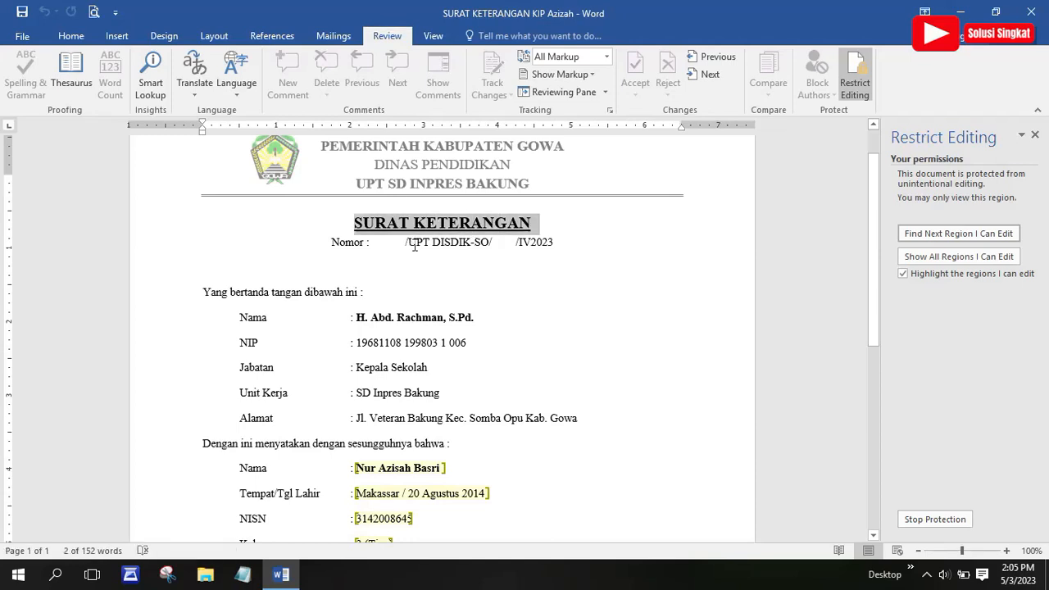
pyautogui.press('BackSpace')
pyautogui.press('BackSpace')
pyautogui.click(412, 317)
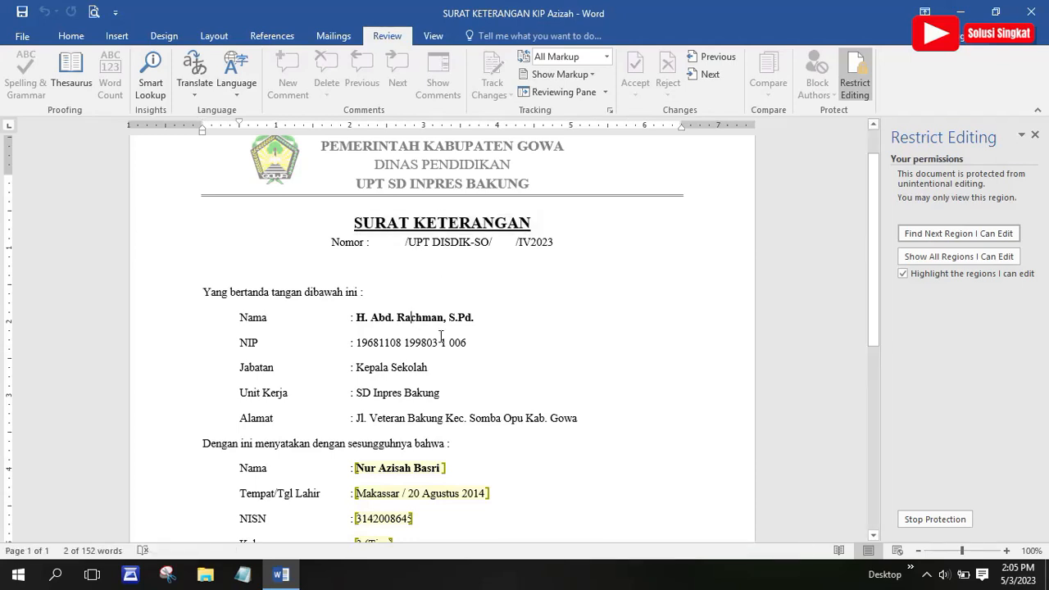
pyautogui.scroll(-1, 441, 337)
pyautogui.doubleClick(392, 332)
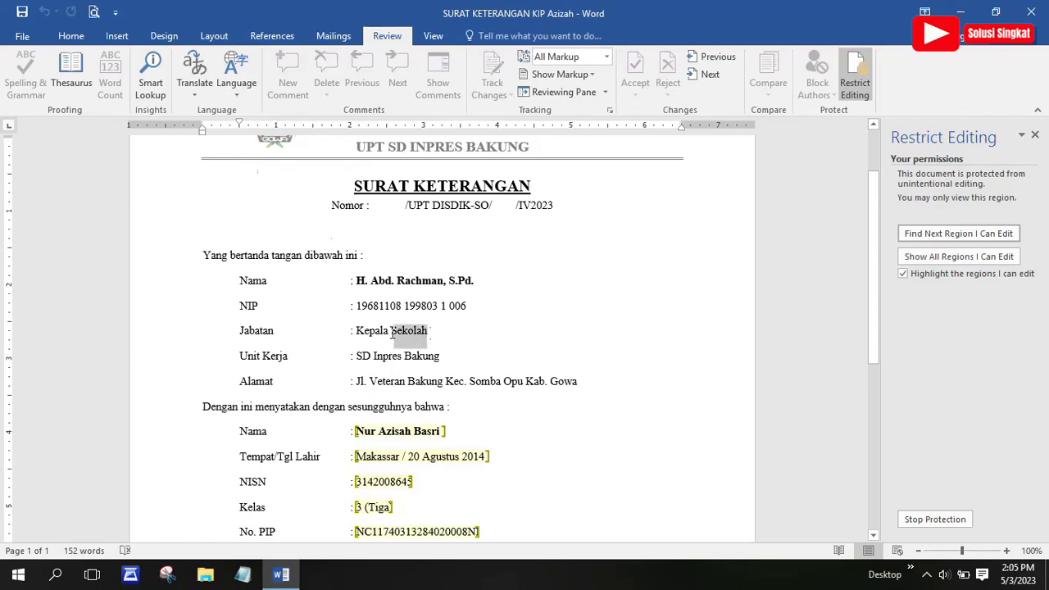
pyautogui.moveTo(392, 332); pyautogui.dragTo(358, 332)
pyautogui.scroll(-1, 424, 437)
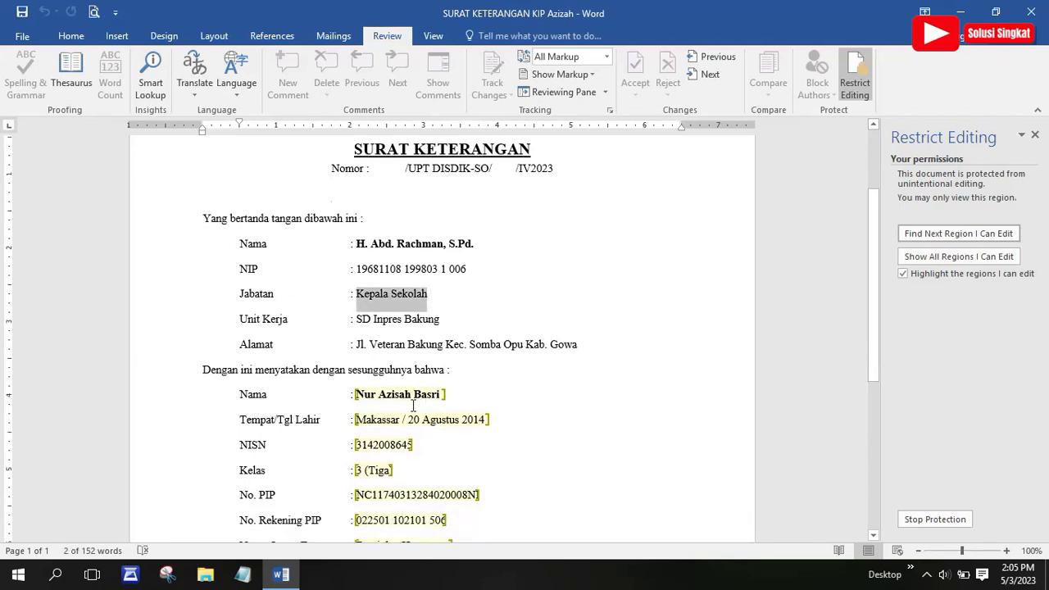
# Replace the end of the student's name with the new name text
pyautogui.click(427, 269)
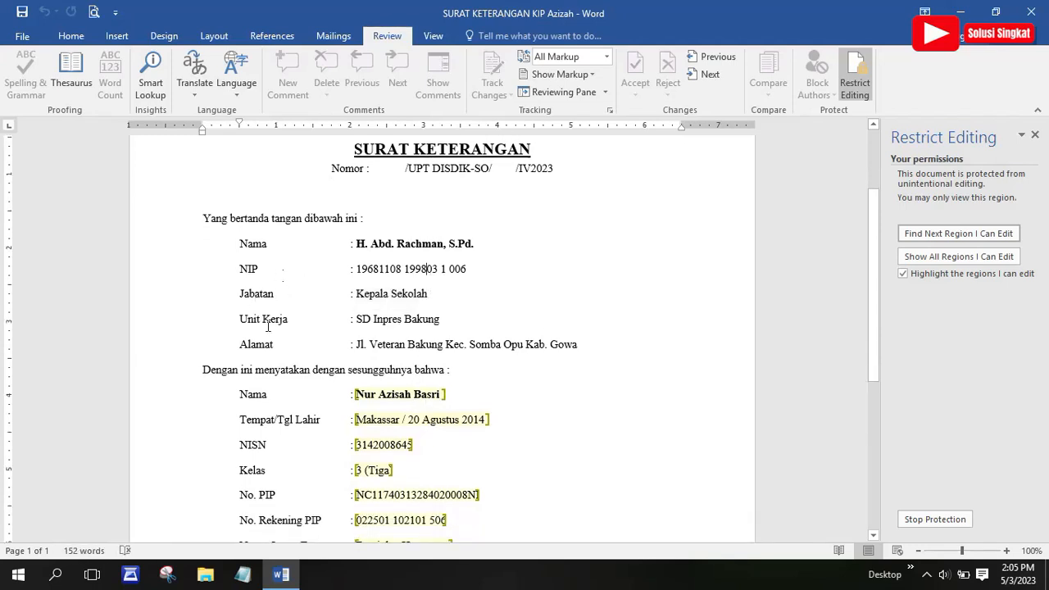
pyautogui.scroll(-2, 420, 406)
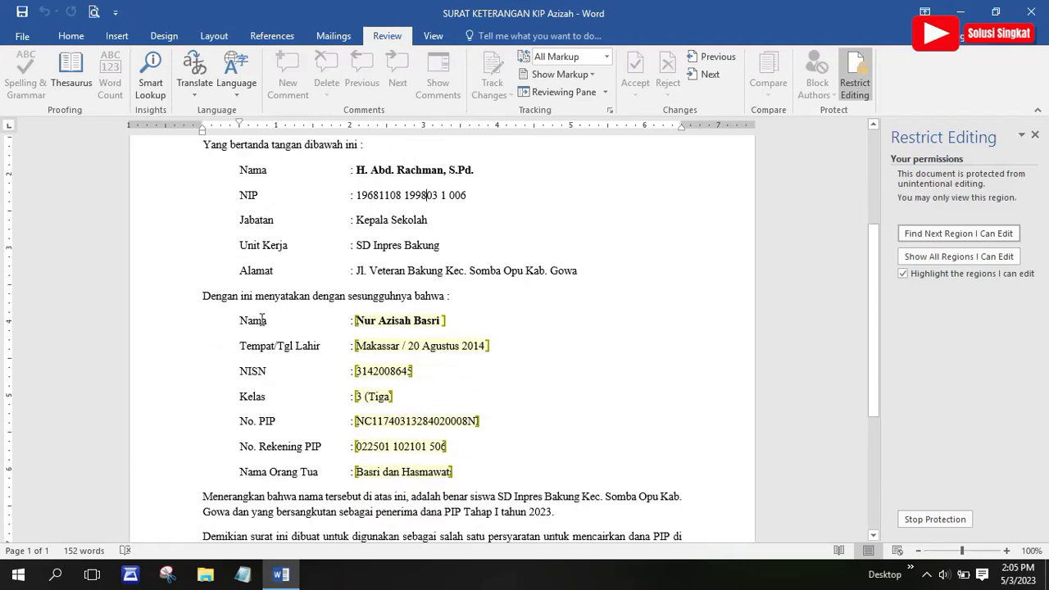
pyautogui.click(442, 320)
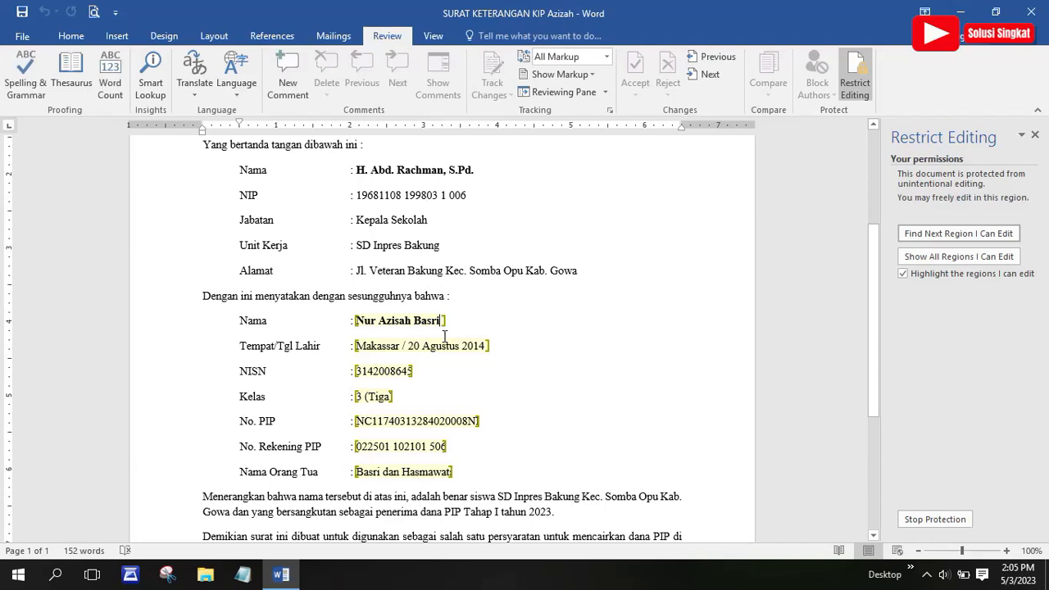
pyautogui.press('BackSpace')
pyautogui.press('BackSpace')
pyautogui.press('BackSpace')
pyautogui.press('BackSpace')
pyautogui.press('BackSpace')
pyautogui.press('BackSpace')
pyautogui.press('BackSpace')
pyautogui.press('BackSpace')
pyautogui.press('BackSpace')
pyautogui.press('BackSpace')
pyautogui.press('BackSpace')
pyautogui.press('BackSpace')
pyautogui.press('BackSpace')
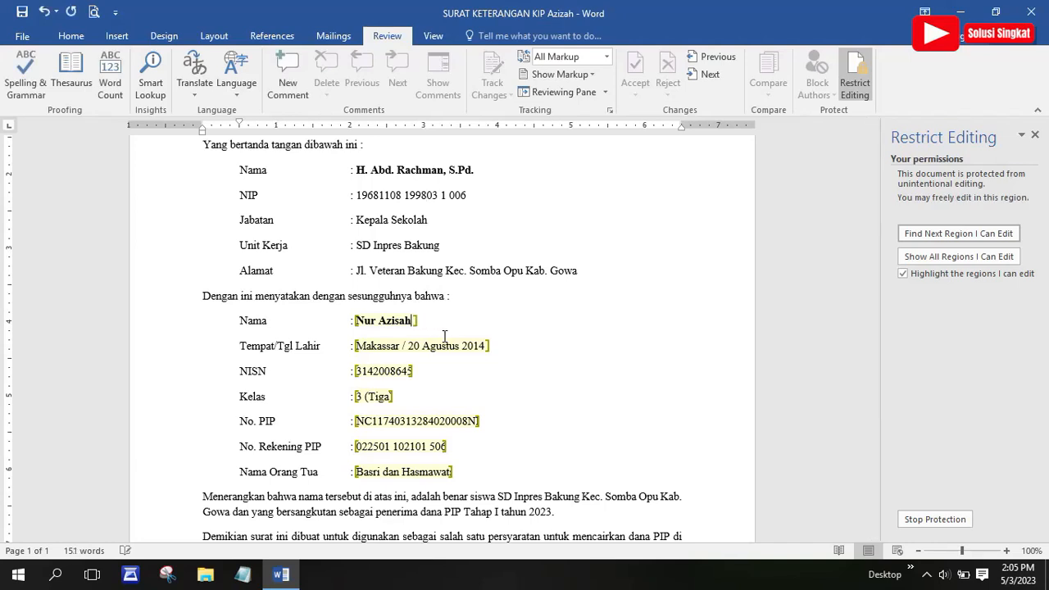
pyautogui.press('BackSpace')
pyautogui.press('BackSpace')
pyautogui.press('BackSpace')
pyautogui.write('Pard')
# Change the birth date in the birth place and date field to 12 April 2010
pyautogui.click(398, 346)
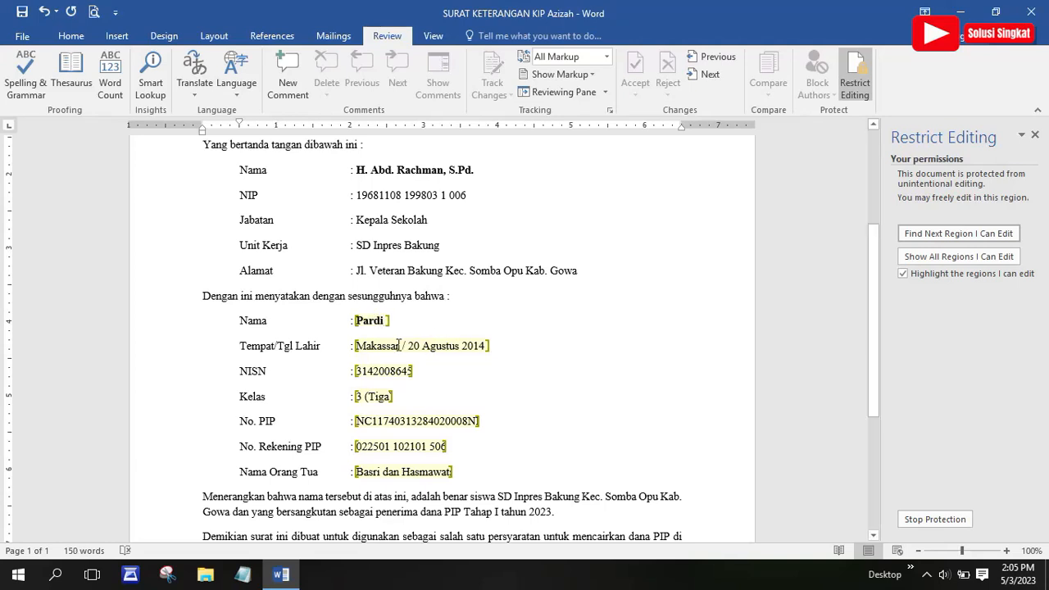
pyautogui.click(418, 346)
pyautogui.press('BackSpace')
pyautogui.press('BackSpace')
pyautogui.write('10')
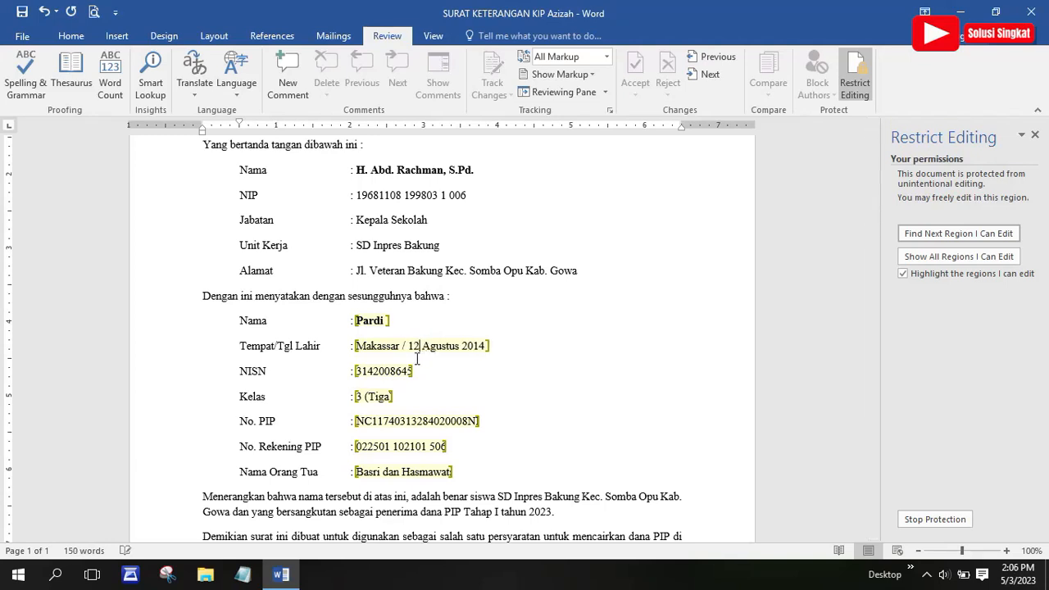
pyautogui.write('2')
pyautogui.click(461, 346)
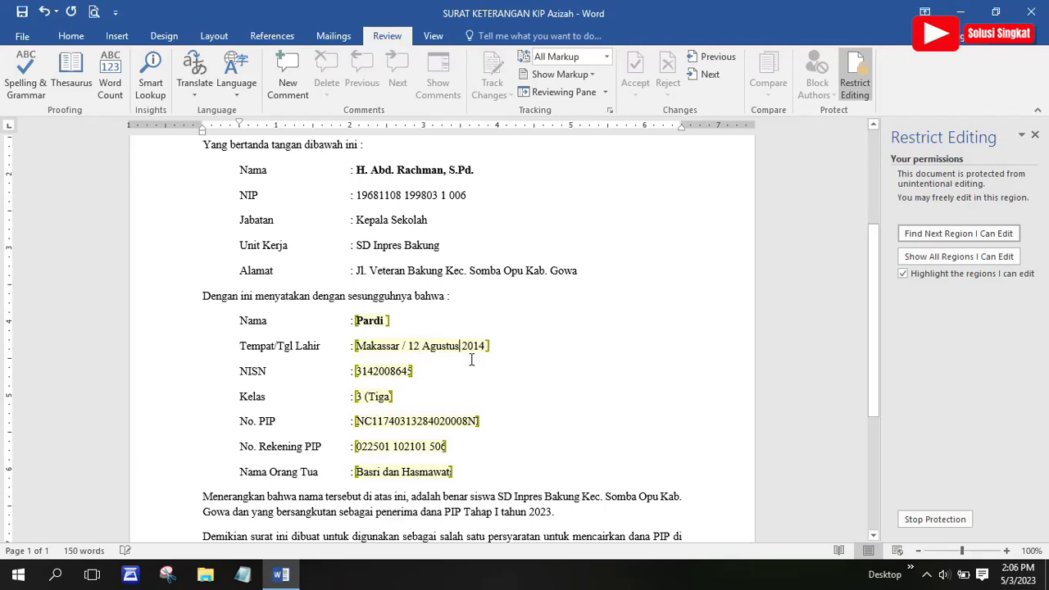
pyautogui.press('BackSpace')
pyautogui.press('BackSpace')
pyautogui.press('BackSpace')
pyautogui.press('BackSpace')
pyautogui.press('BackSpace')
pyautogui.press('BackSpace')
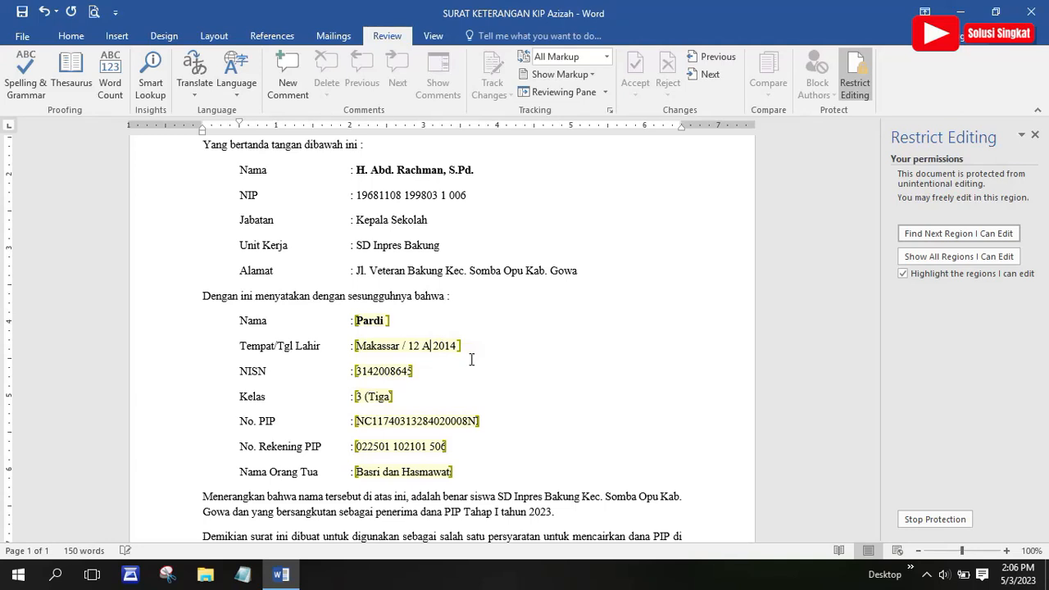
pyautogui.write('pril')
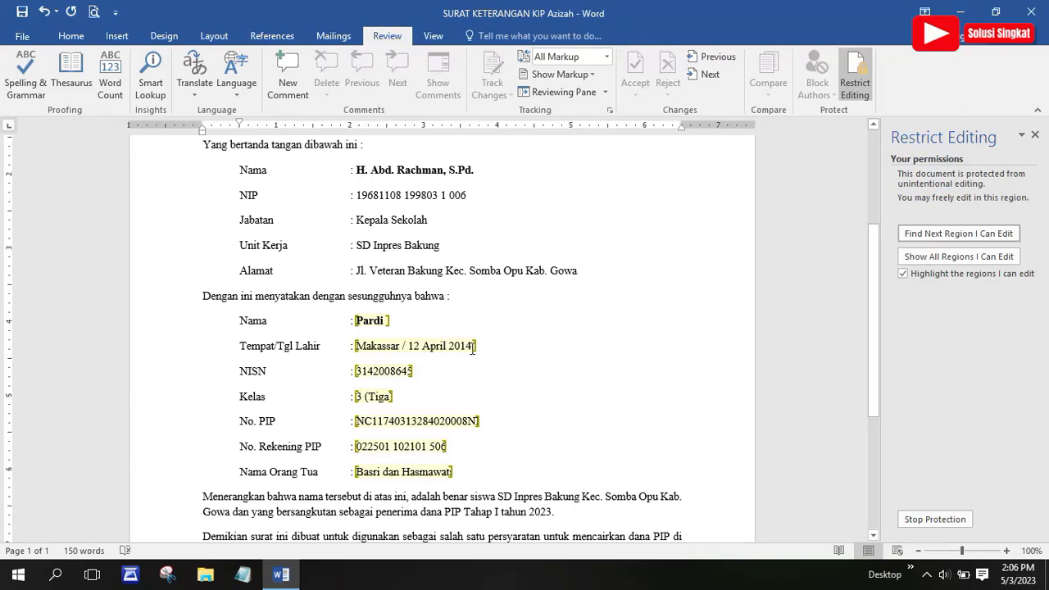
pyautogui.press('BackSpace')
pyautogui.write('0')
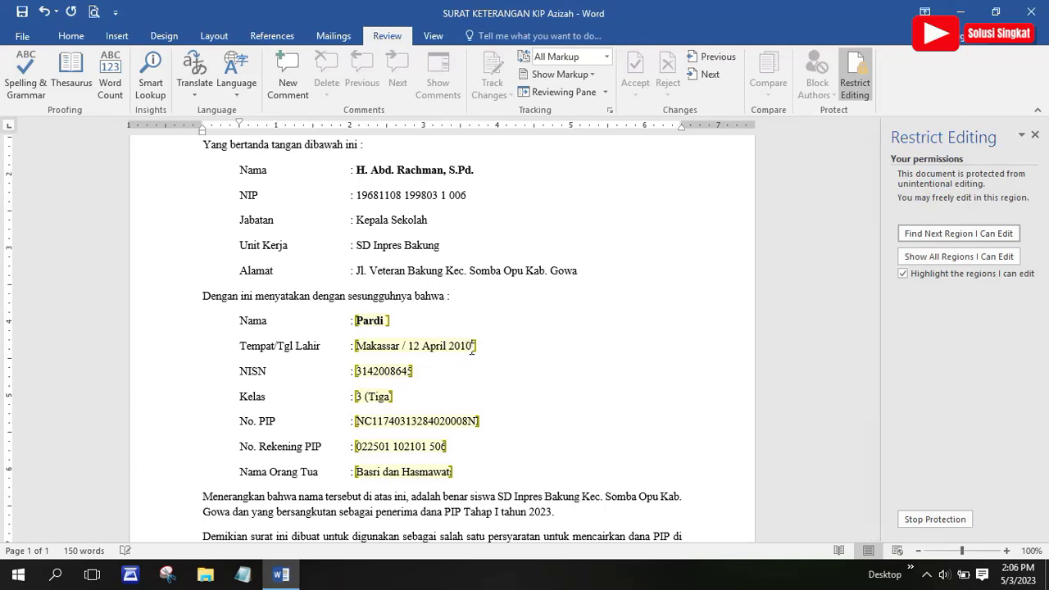
# Edit the NISN digits and change the Kelas field to 6 (Tiga)
pyautogui.click(382, 371)
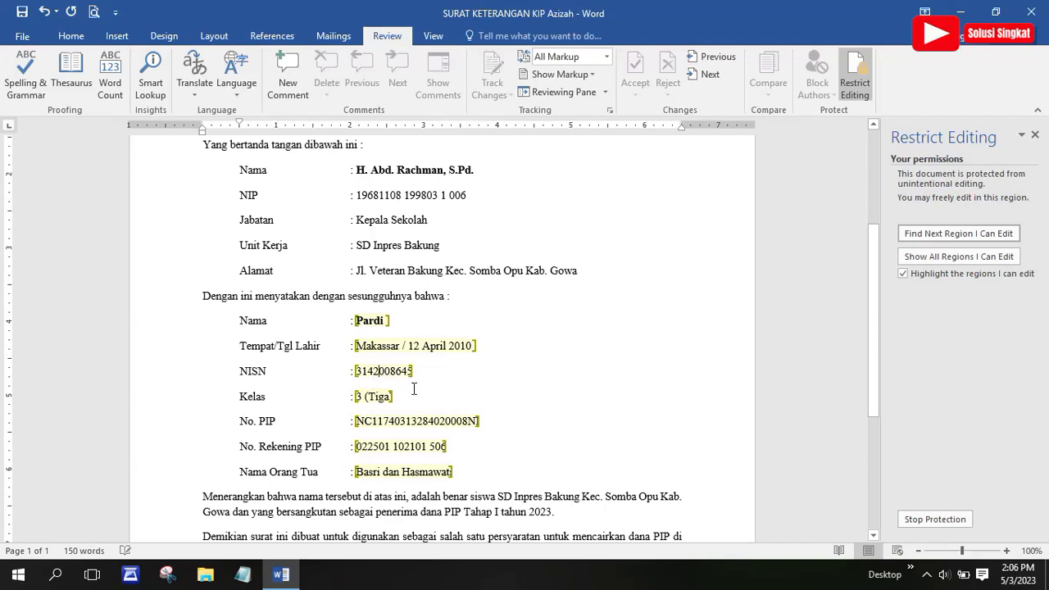
pyautogui.press('BackSpace')
pyautogui.press('BackSpace')
pyautogui.write('124')
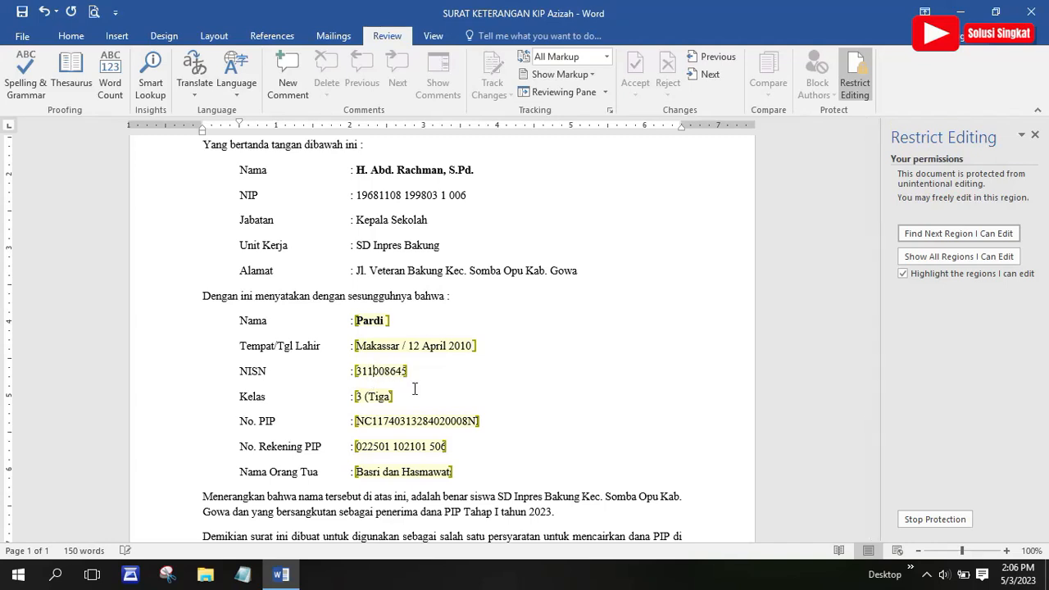
pyautogui.click(361, 397)
pyautogui.press('BackSpace')
pyautogui.write('6')
pyautogui.scroll(-1, 425, 424)
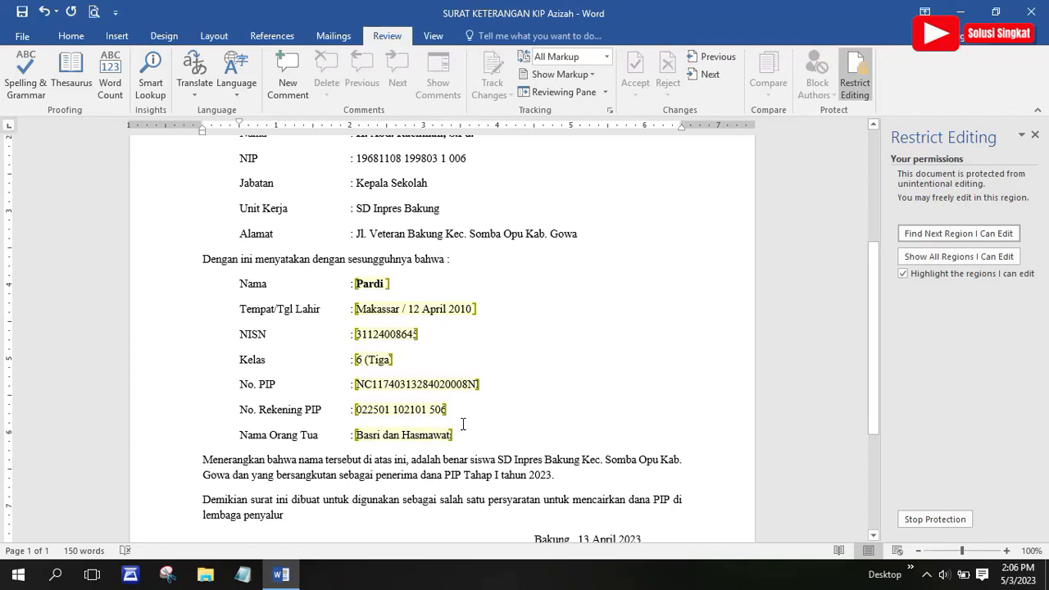
pyautogui.scroll(2, 476, 400)
pyautogui.scroll(2, 476, 400)
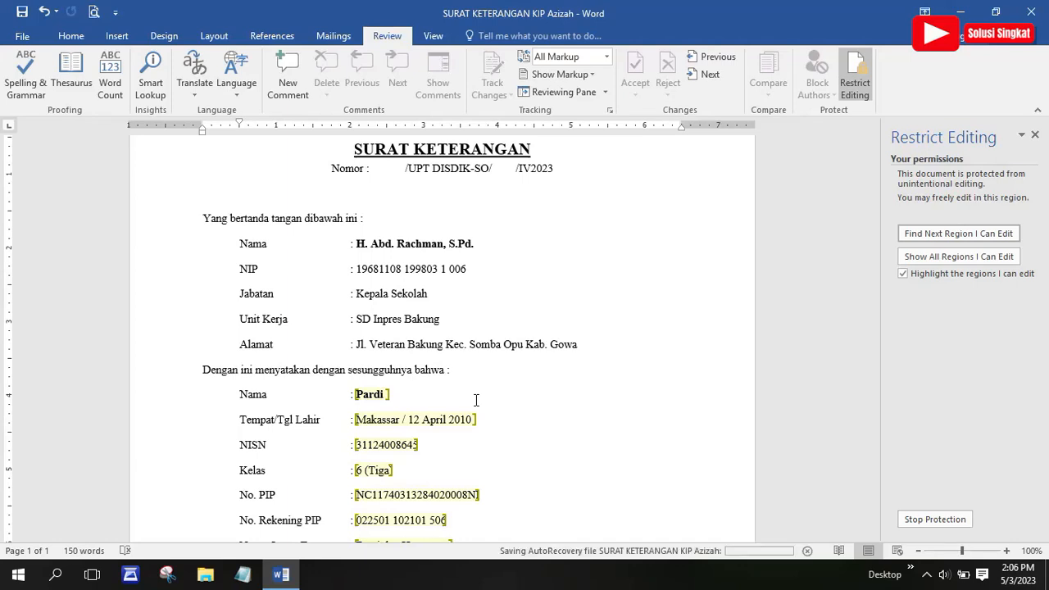
pyautogui.scroll(-2, 415, 457)
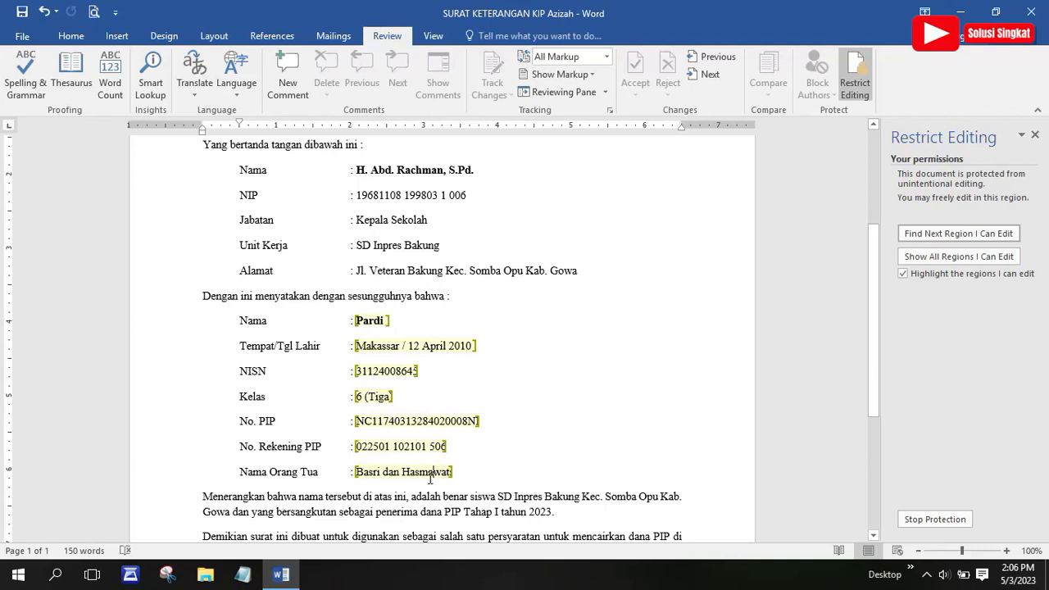
pyautogui.scroll(-2, 430, 478)
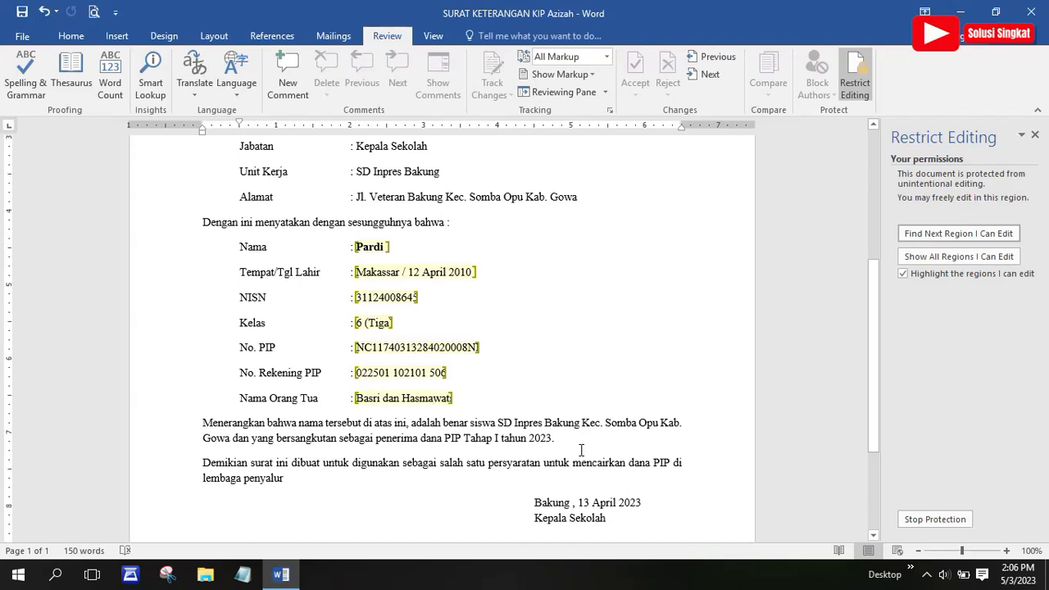
pyautogui.scroll(-3, 582, 449)
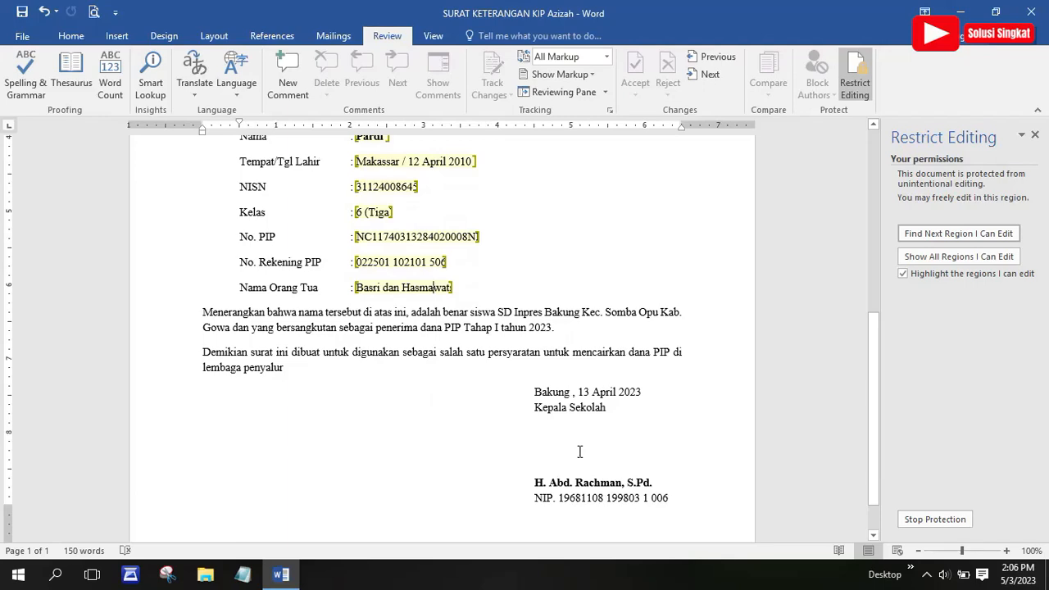
pyautogui.scroll(3, 579, 451)
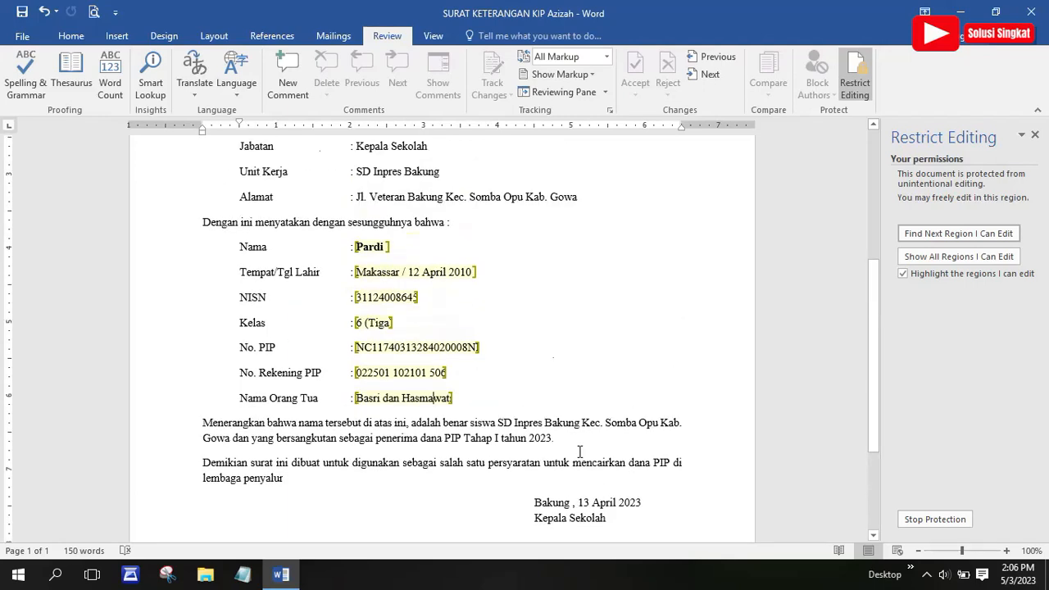
pyautogui.scroll(3, 580, 452)
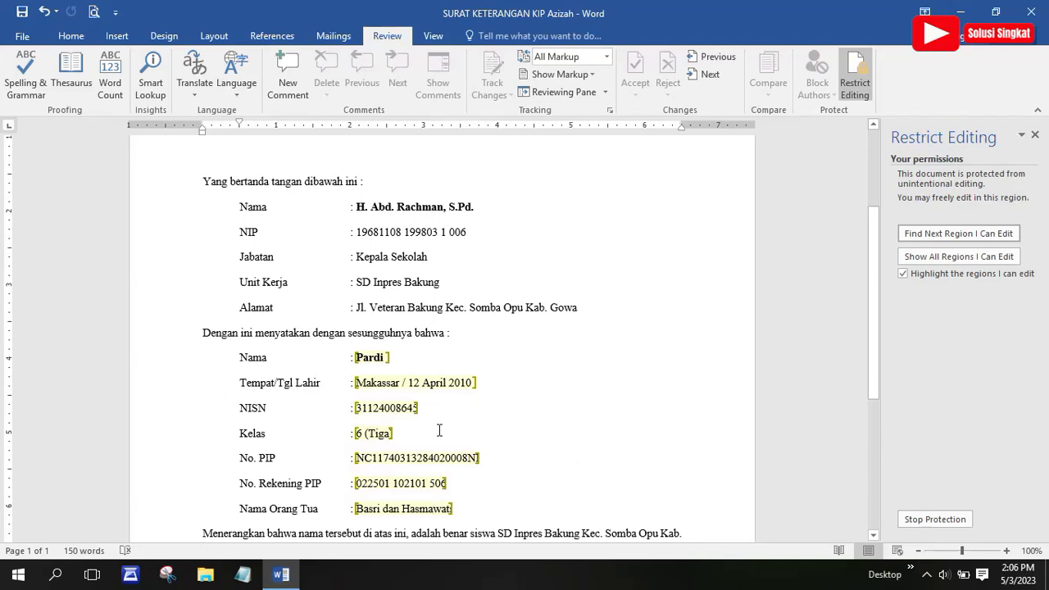
pyautogui.scroll(2, 438, 431)
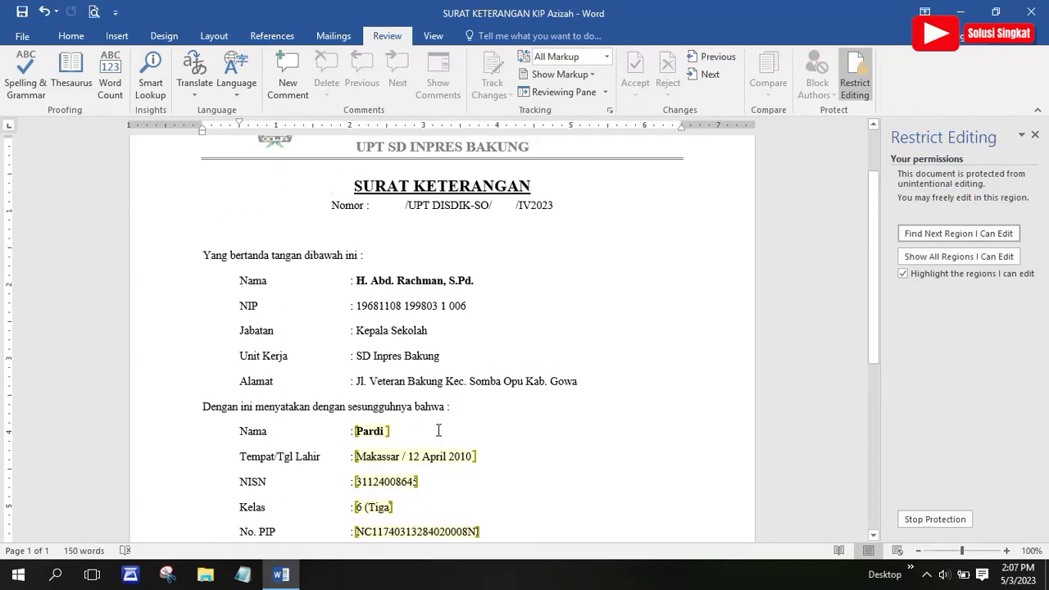
pyautogui.scroll(2, 439, 430)
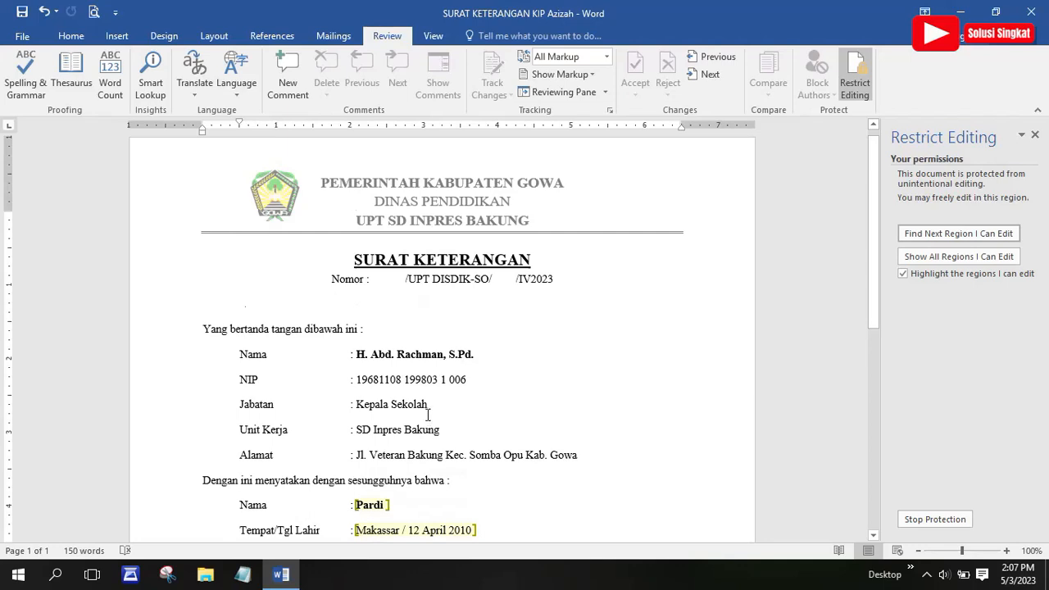
pyautogui.scroll(-1, 427, 415)
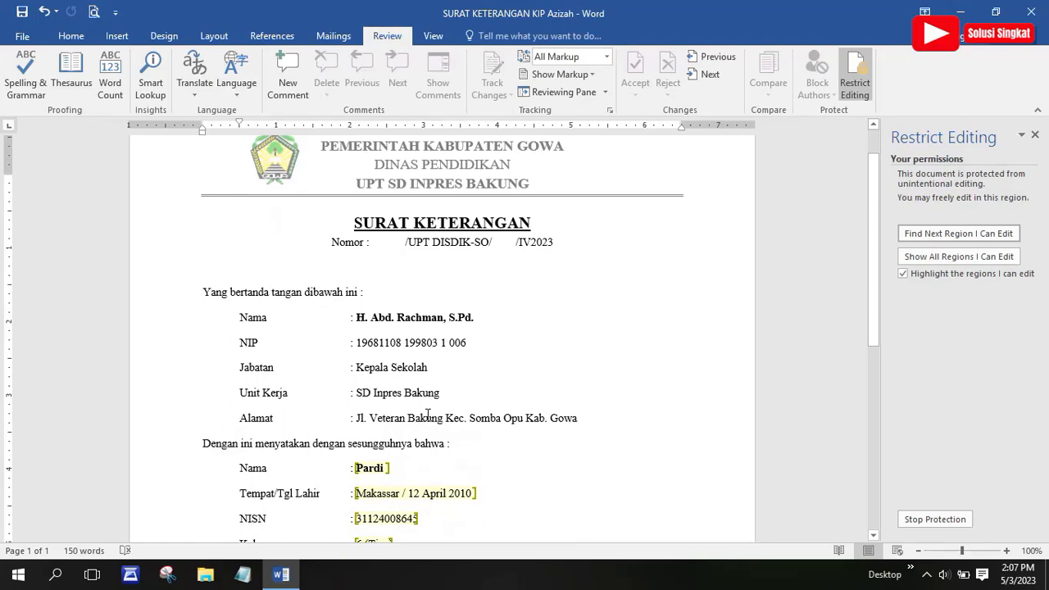
pyautogui.scroll(-3, 427, 415)
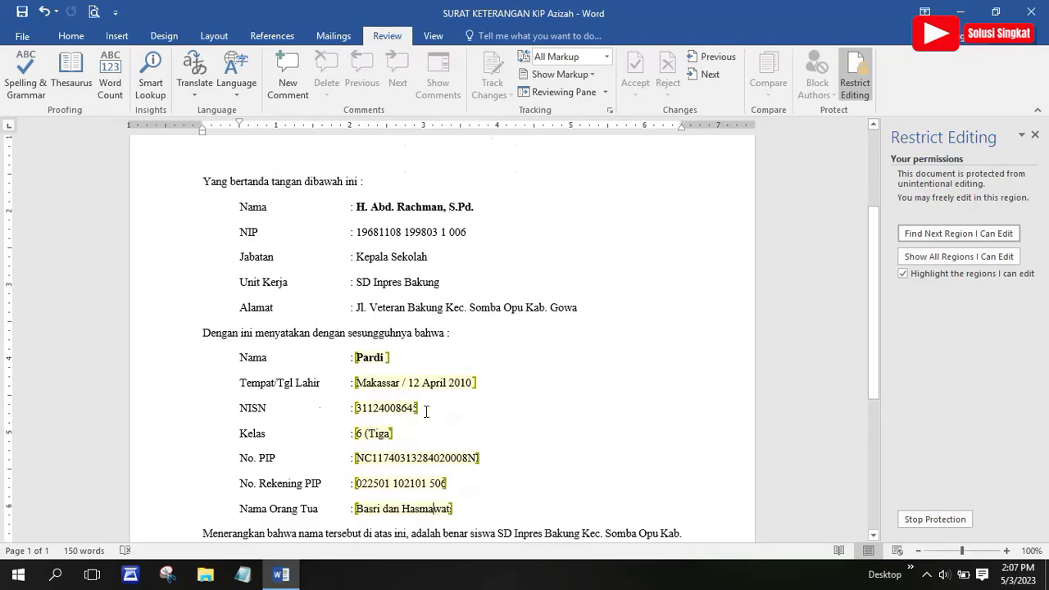
pyautogui.scroll(3, 426, 412)
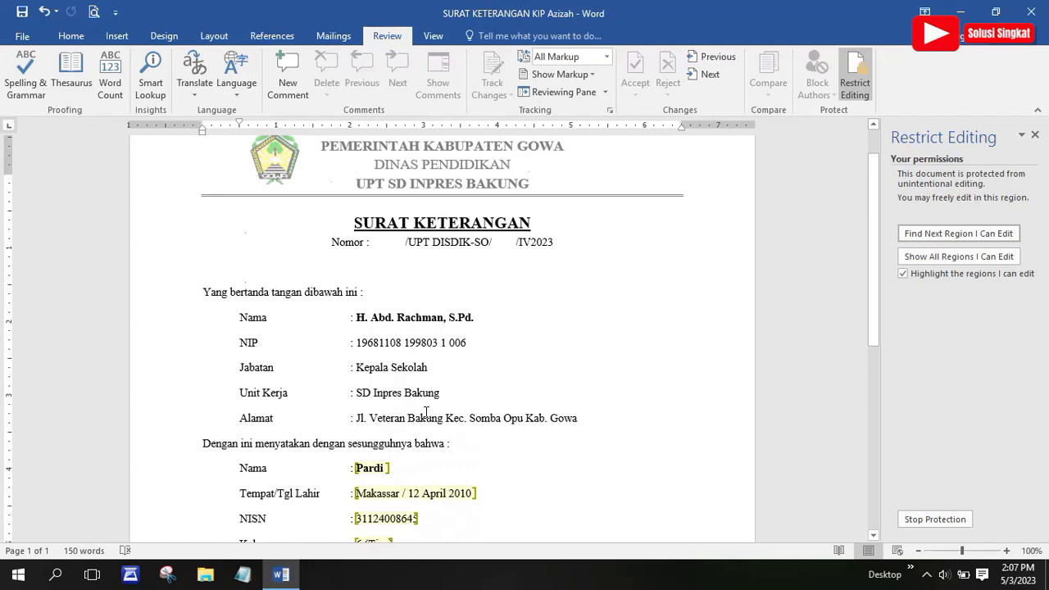
pyautogui.scroll(-1, 426, 412)
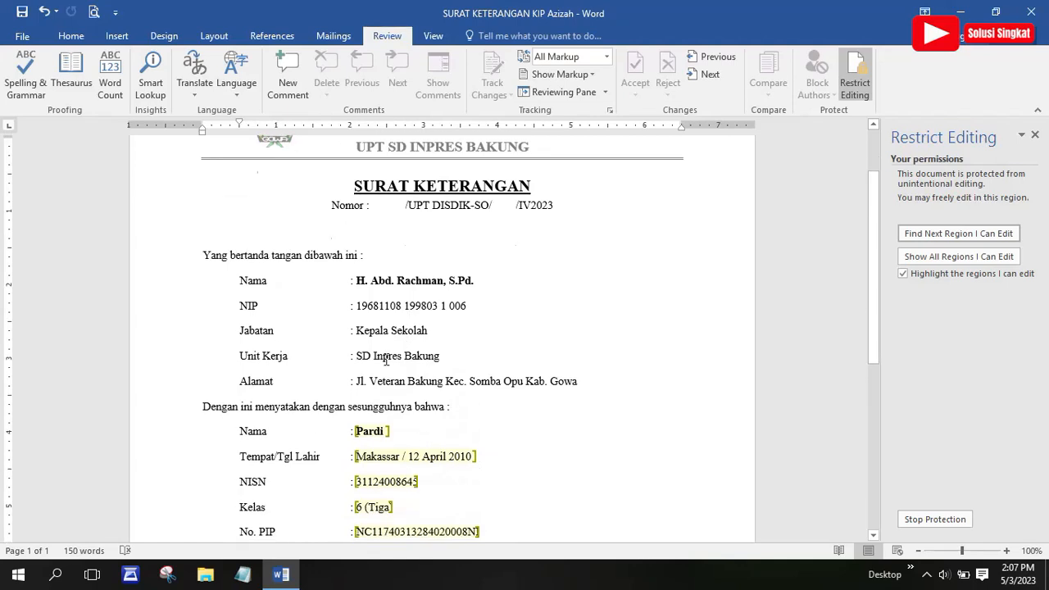
pyautogui.scroll(-1, 422, 366)
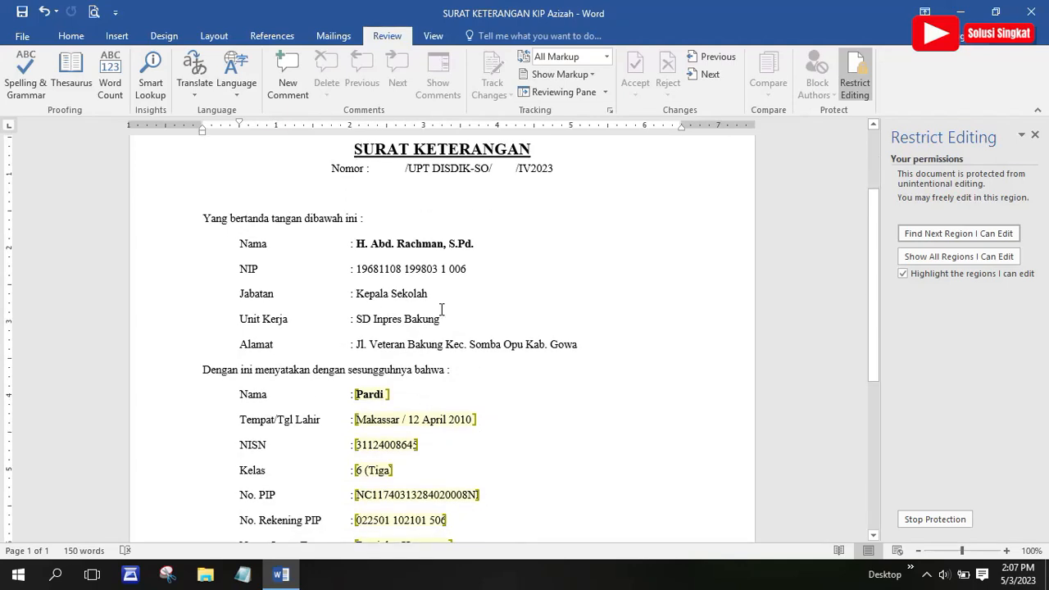
pyautogui.scroll(-2, 475, 378)
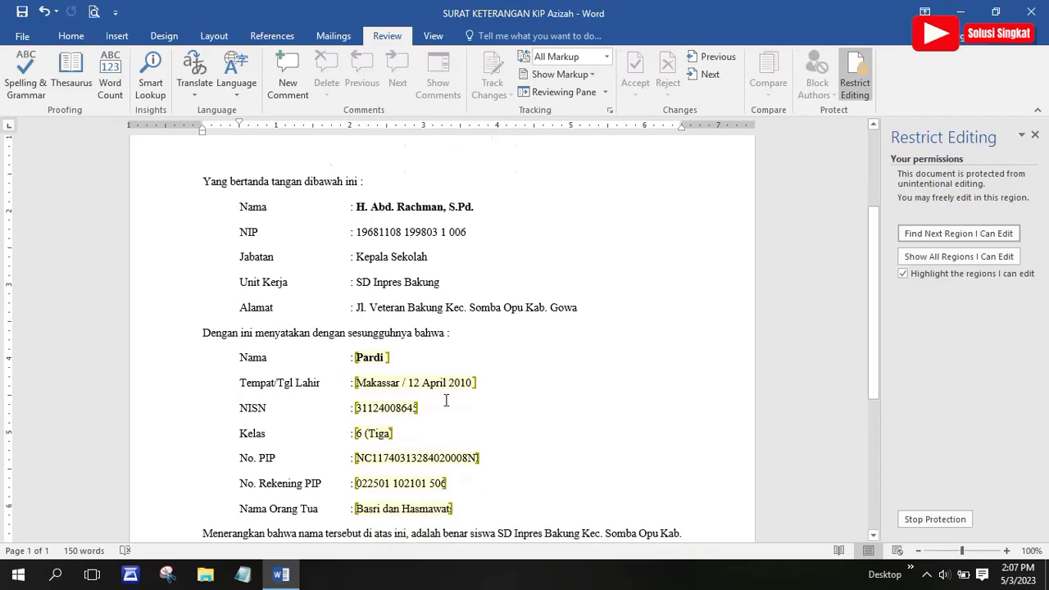
pyautogui.scroll(-1, 460, 495)
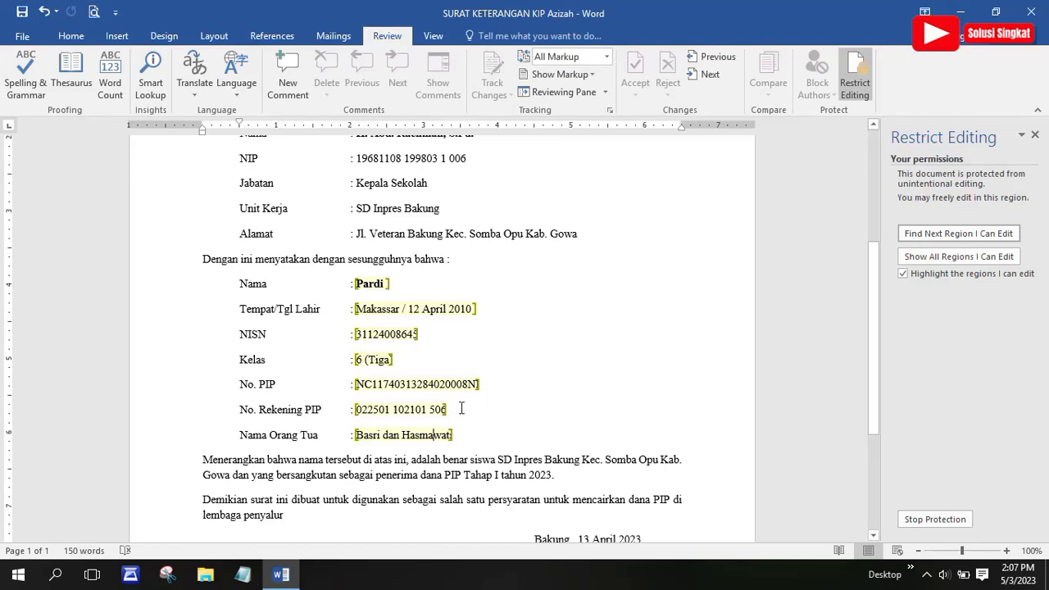
pyautogui.scroll(-3, 445, 426)
pyautogui.scroll(5, 445, 440)
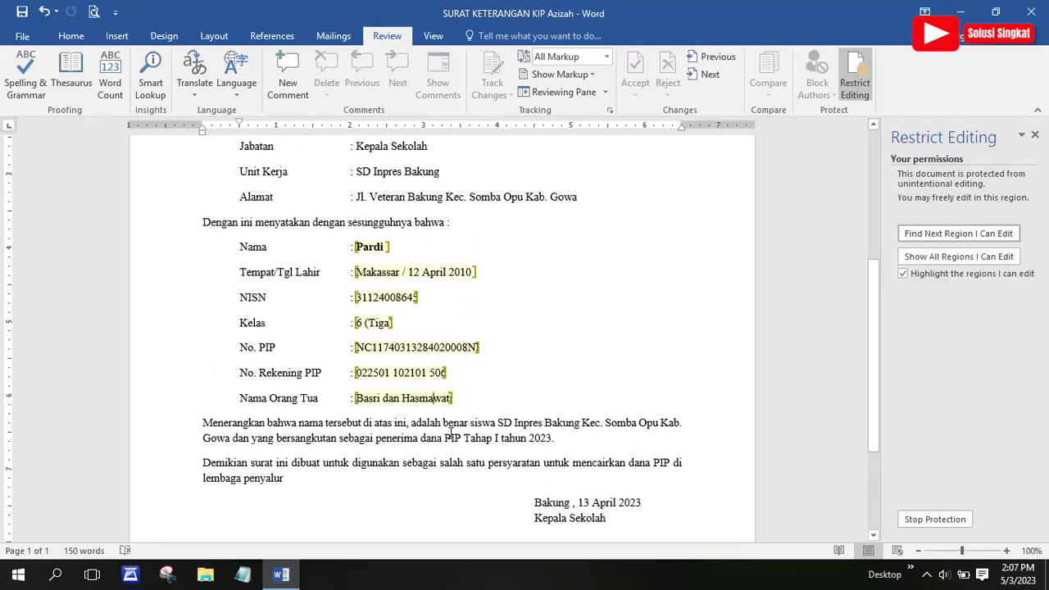
pyautogui.scroll(1, 450, 433)
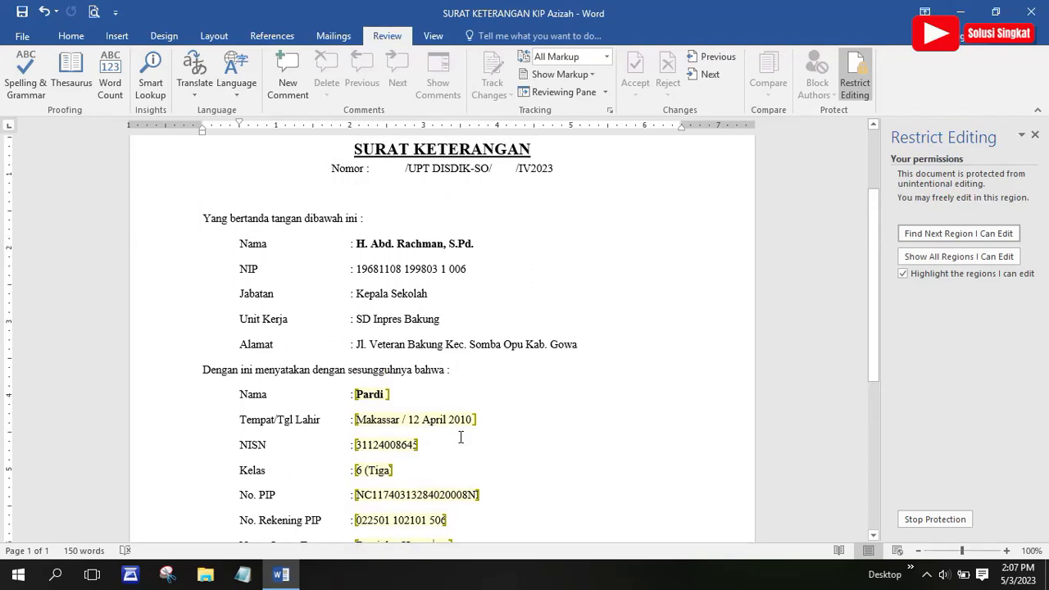
pyautogui.scroll(-2, 452, 402)
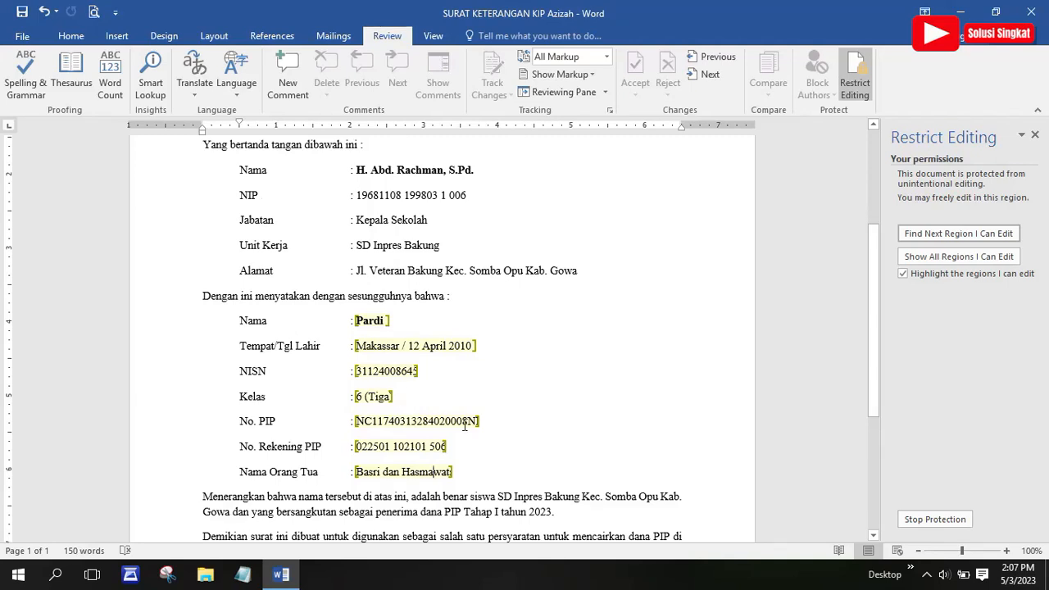
# Stop the letter's protection with its password and uncheck 'Allow only this type of editing in the document'
pyautogui.click(1035, 136)
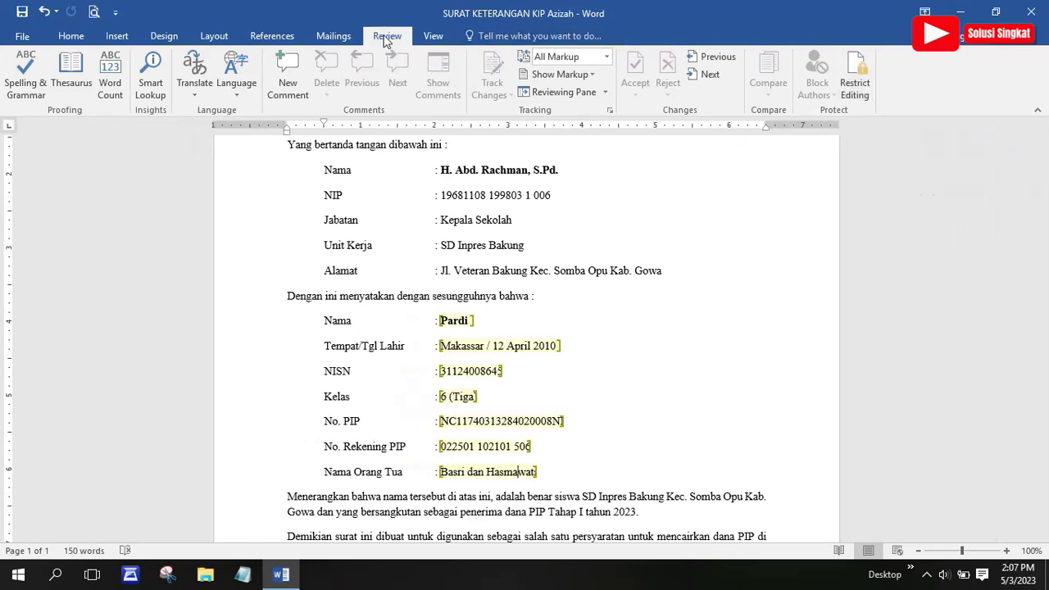
pyautogui.click(859, 94)
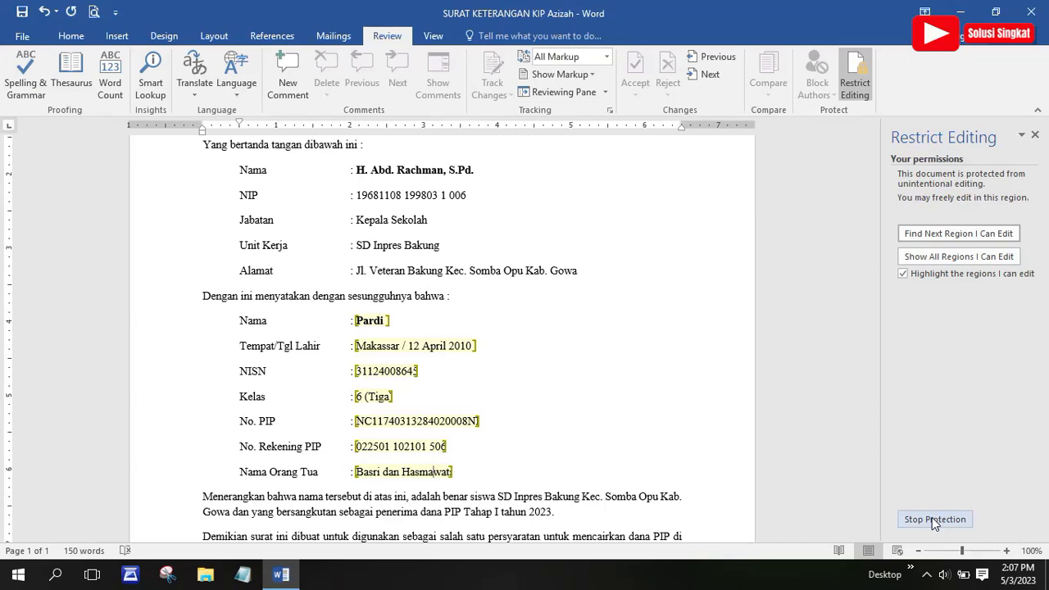
pyautogui.click(932, 518)
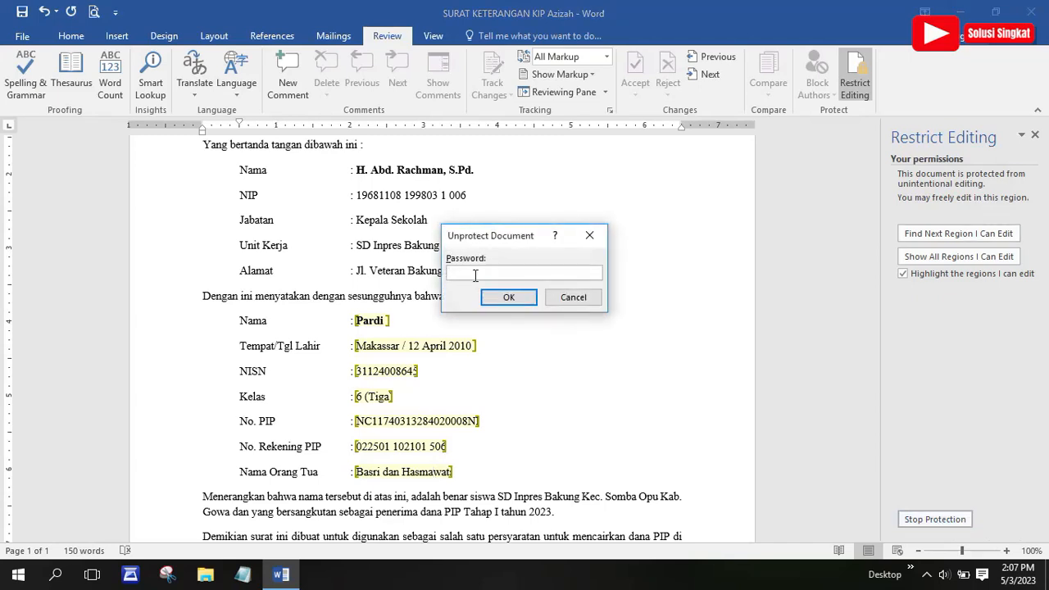
pyautogui.write('1')
pyautogui.click(495, 297)
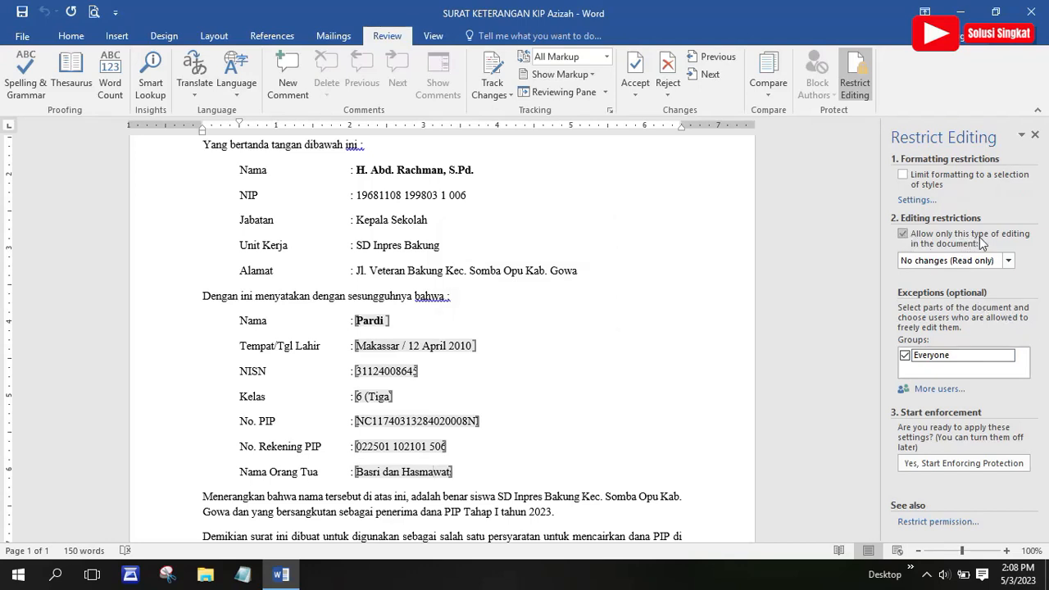
pyautogui.click(904, 236)
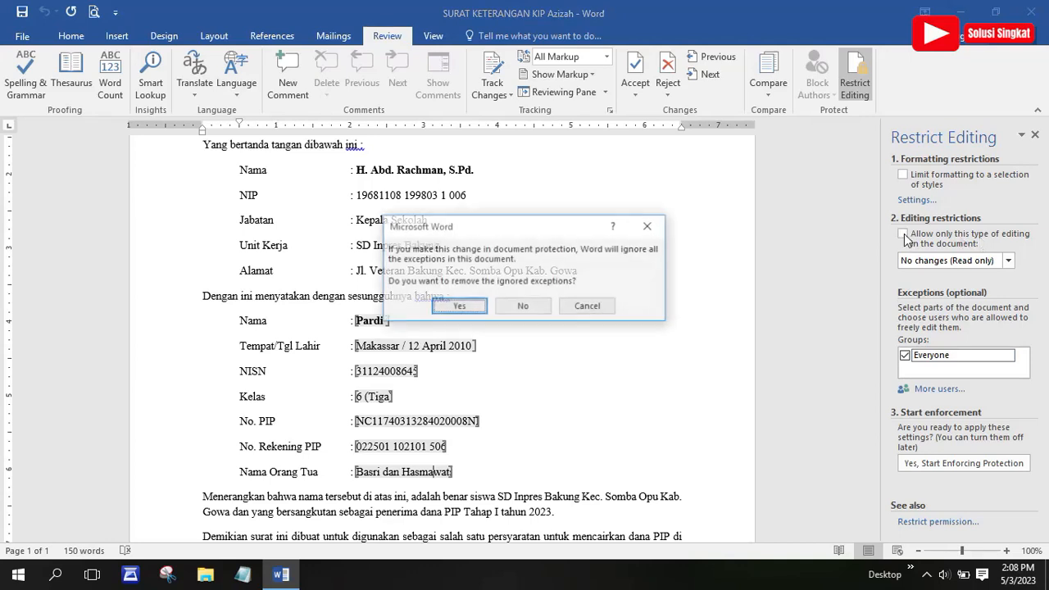
# Confirm removing the ignored exceptions and check that the Jabatan line is now editable
pyautogui.click(470, 305)
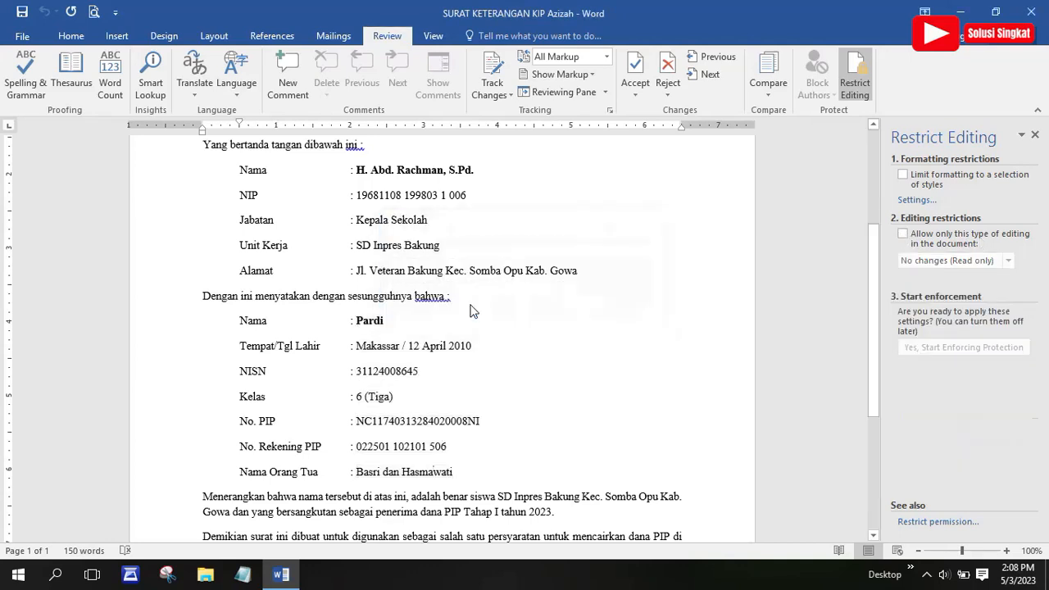
pyautogui.scroll(-3, 429, 304)
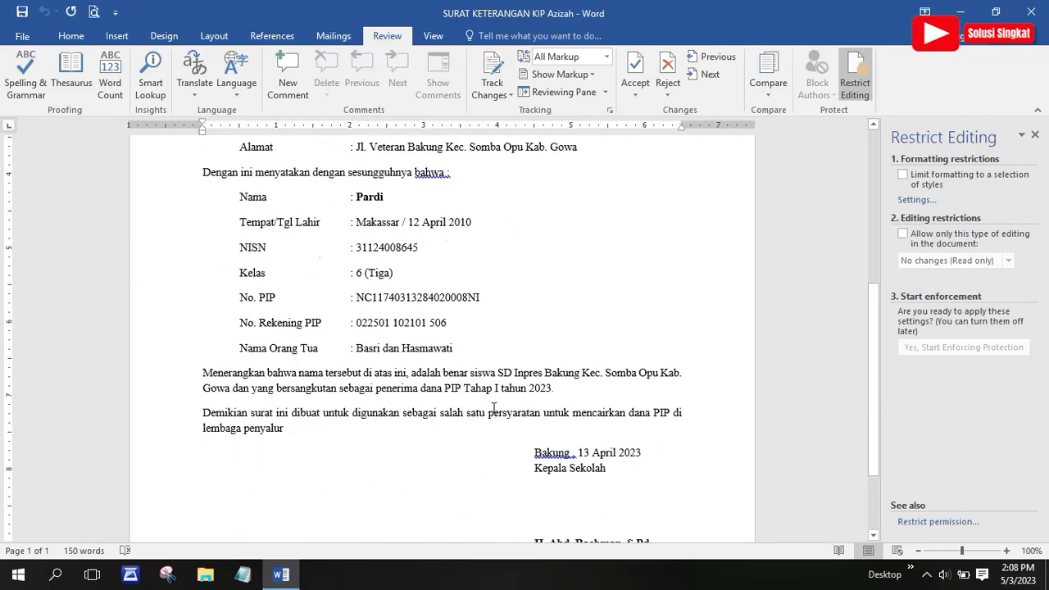
pyautogui.scroll(4, 494, 407)
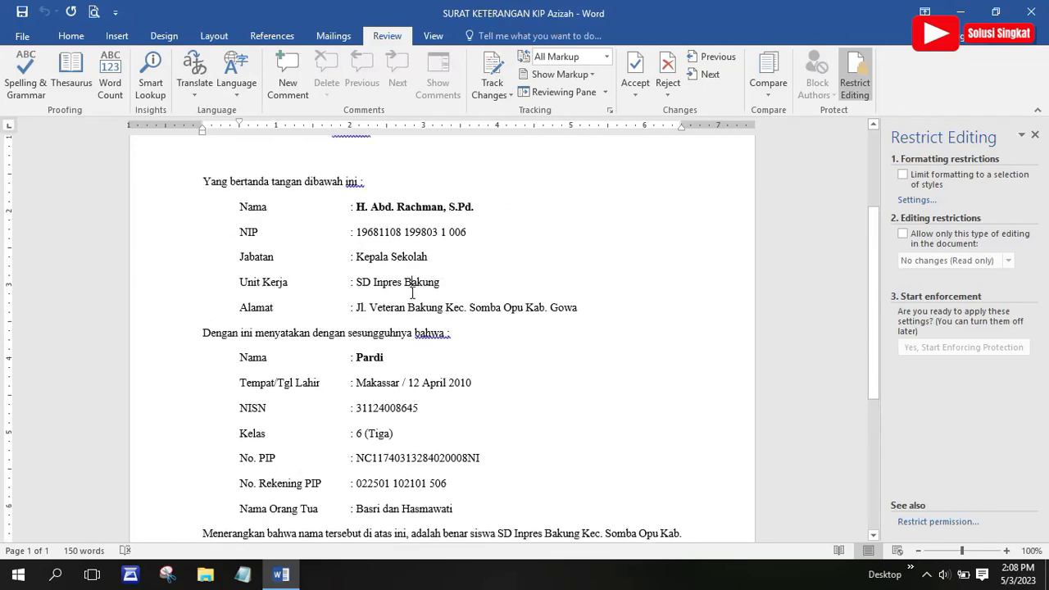
pyautogui.scroll(3, 413, 293)
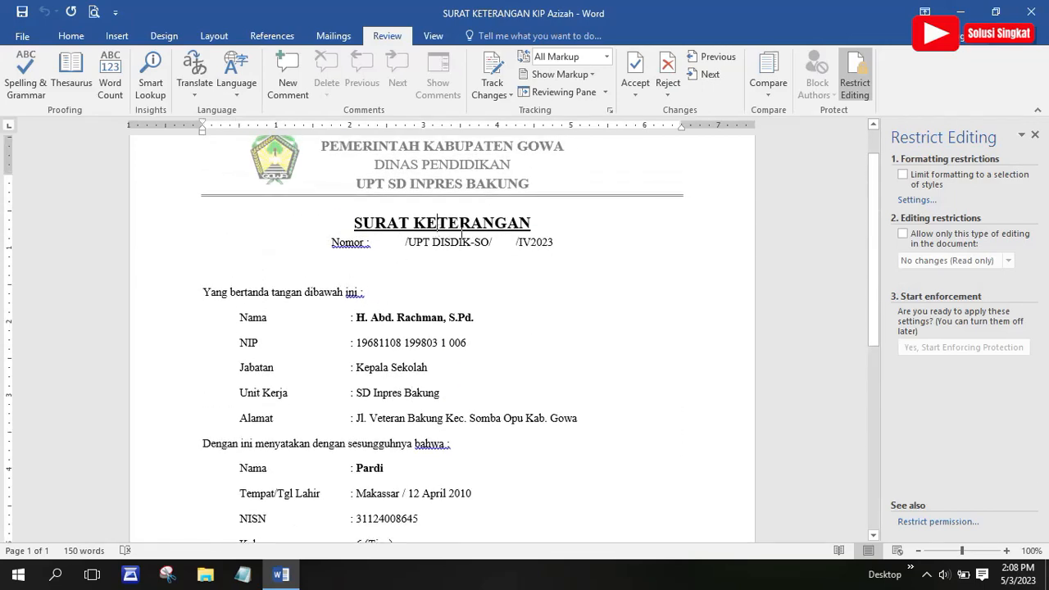
pyautogui.click(416, 369)
# Scroll through the letter to confirm no editable-region highlights or brackets remain
pyautogui.scroll(-2, 429, 358)
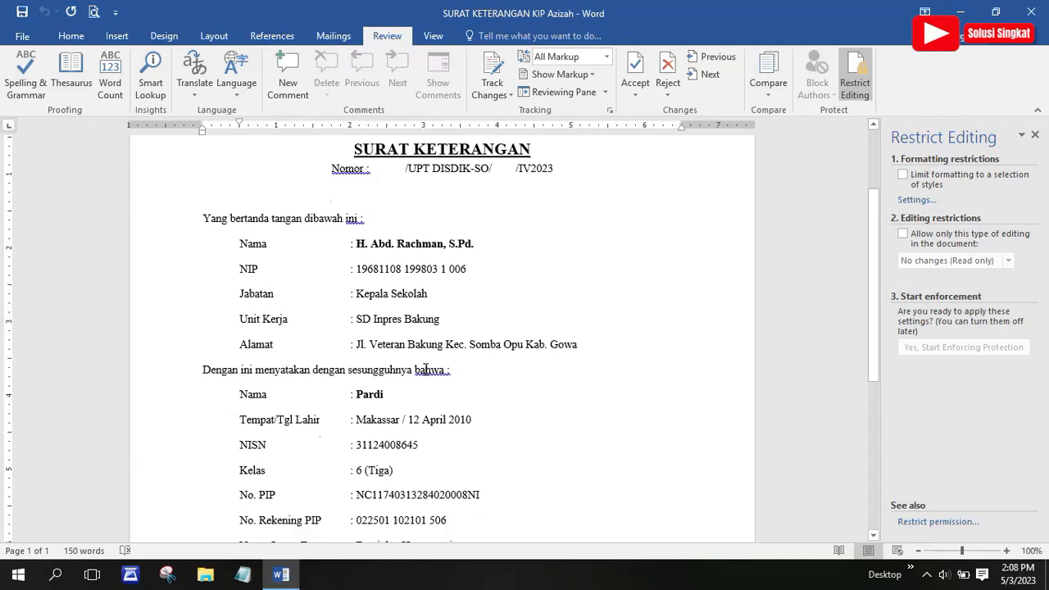
pyautogui.scroll(-2, 414, 373)
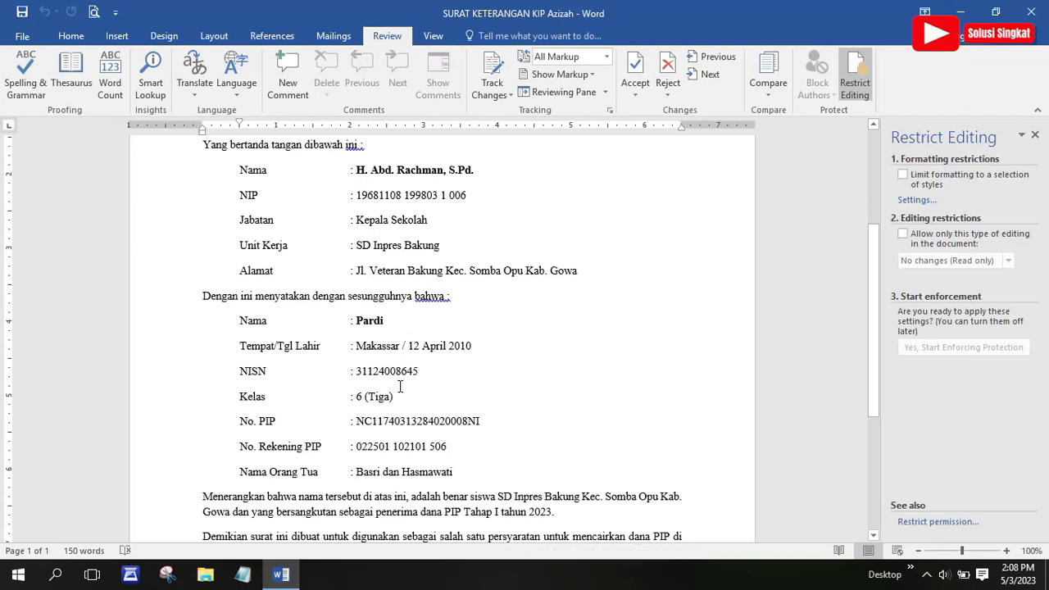
pyautogui.scroll(3, 470, 373)
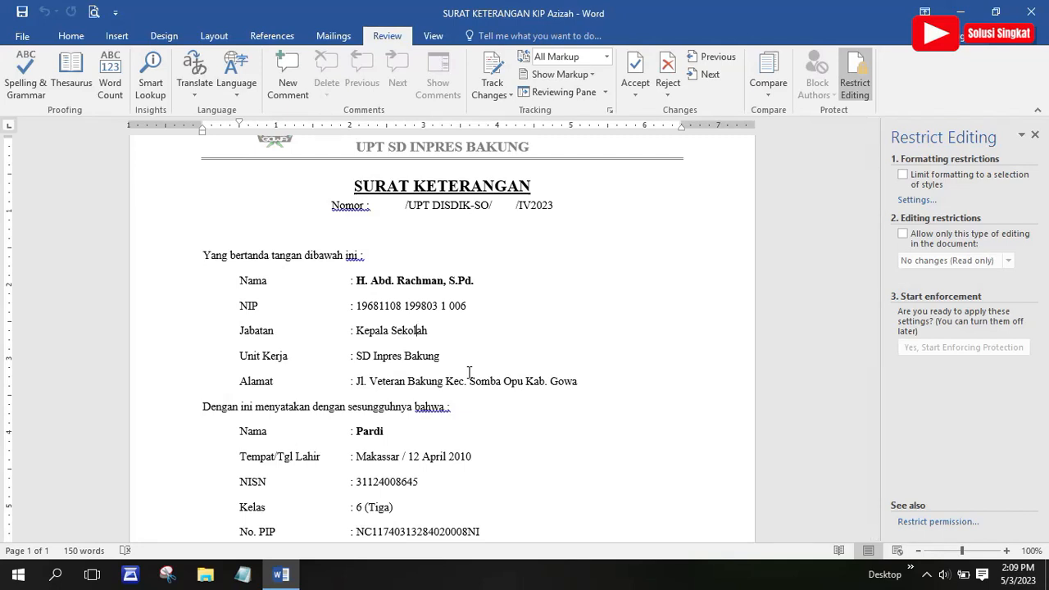
pyautogui.scroll(2, 502, 373)
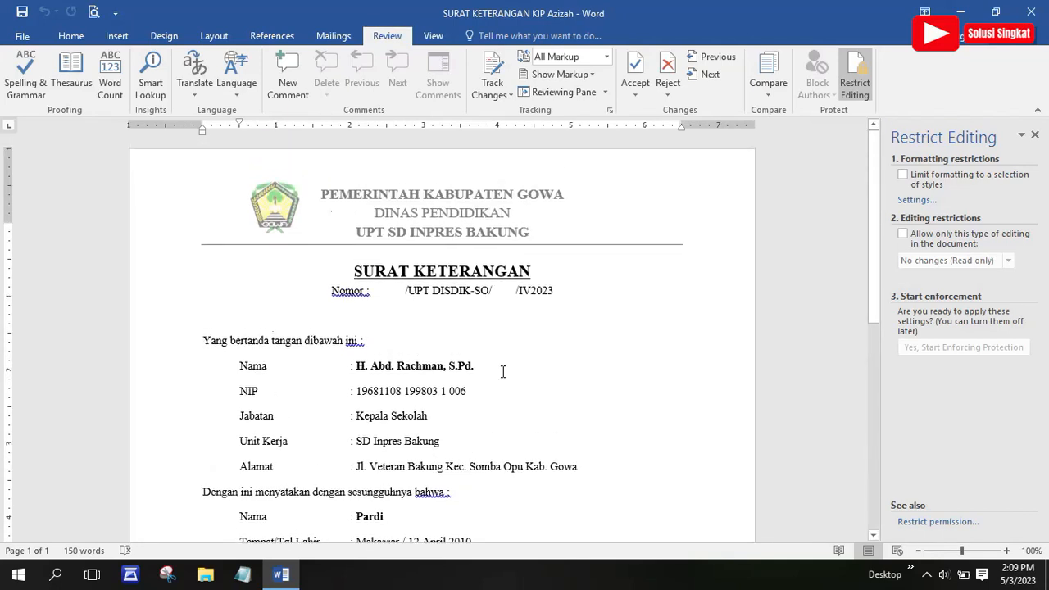
pyautogui.scroll(-3, 467, 377)
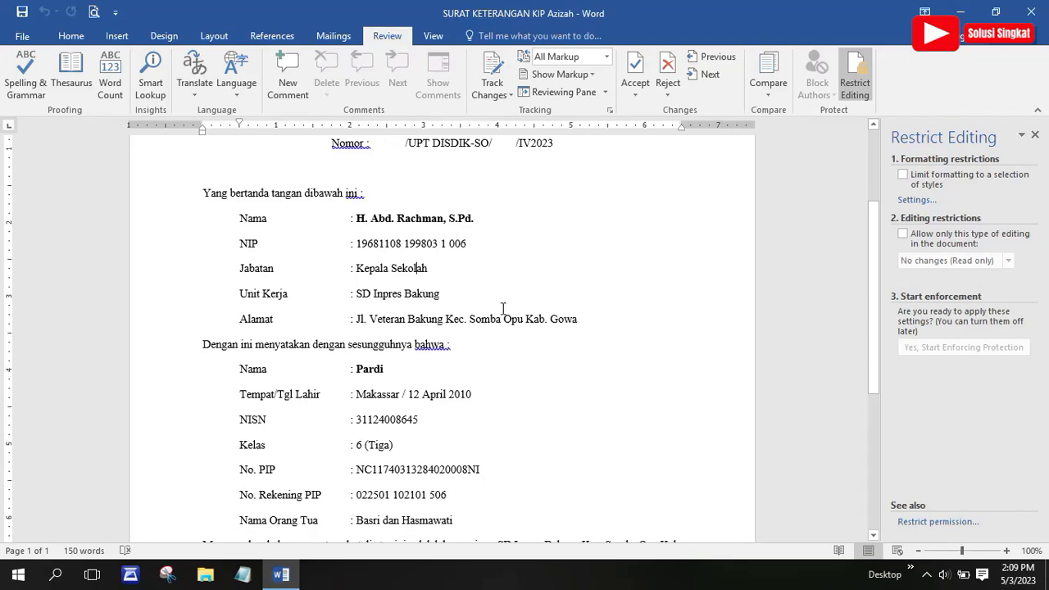
pyautogui.scroll(2, 475, 348)
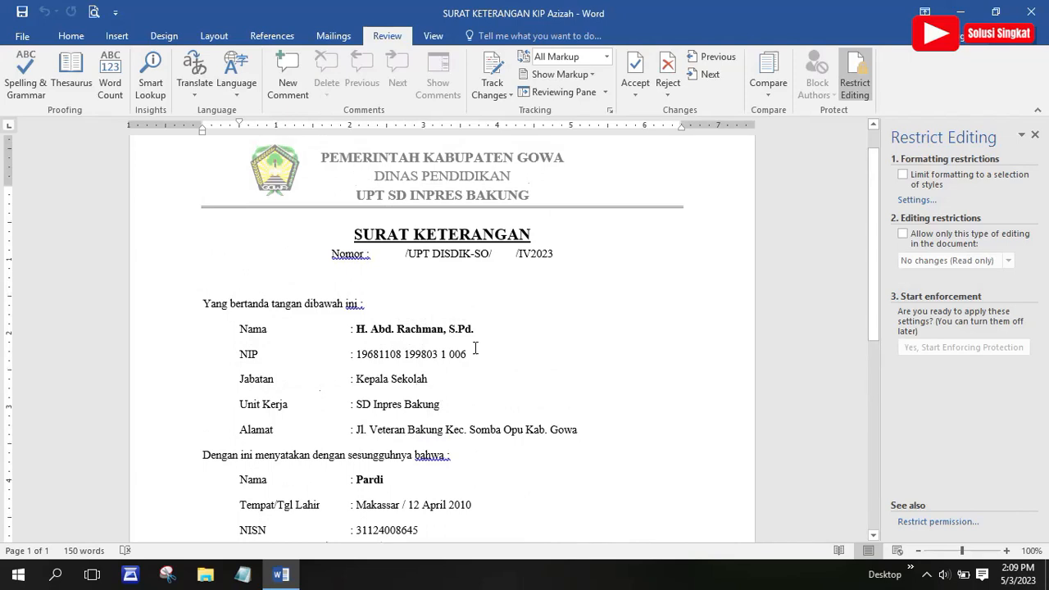